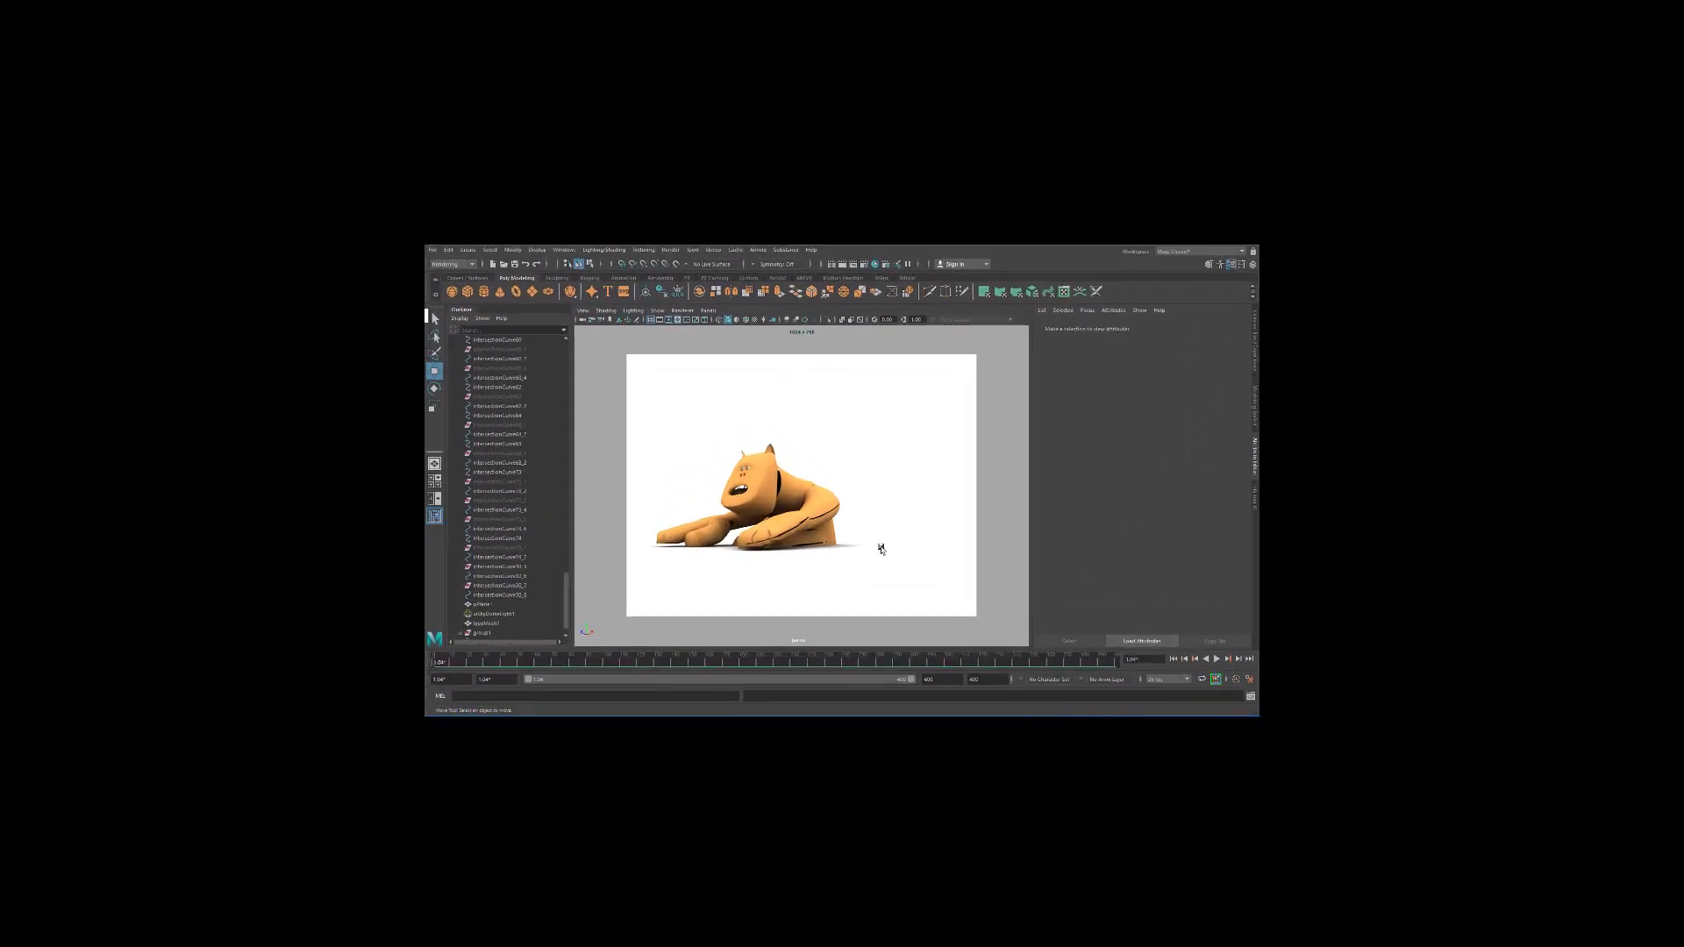
# - Tumble the camera around the live-rendering creature to a steep angle showing its face and arms
pyautogui.keyDown('alt'); pyautogui.moveTo(869, 579); pyautogui.dragTo(903, 639); pyautogui.keyUp('alt')
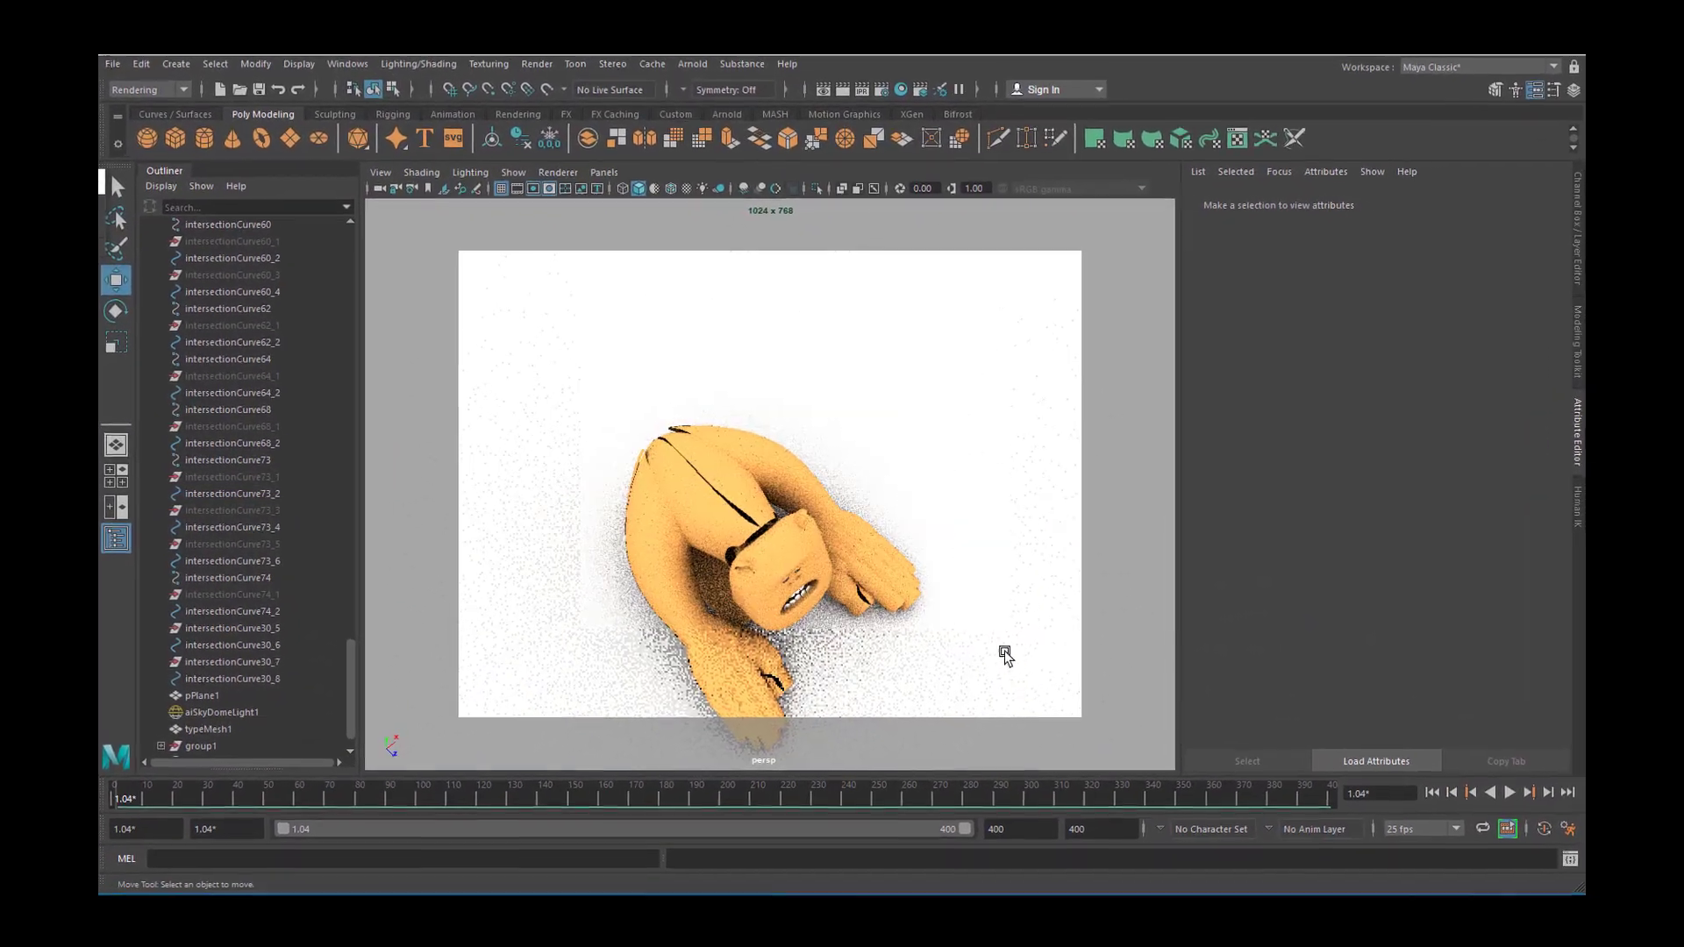
pyautogui.keyDown('alt'); pyautogui.moveTo(708, 677); pyautogui.dragTo(929, 623); pyautogui.keyUp('alt')
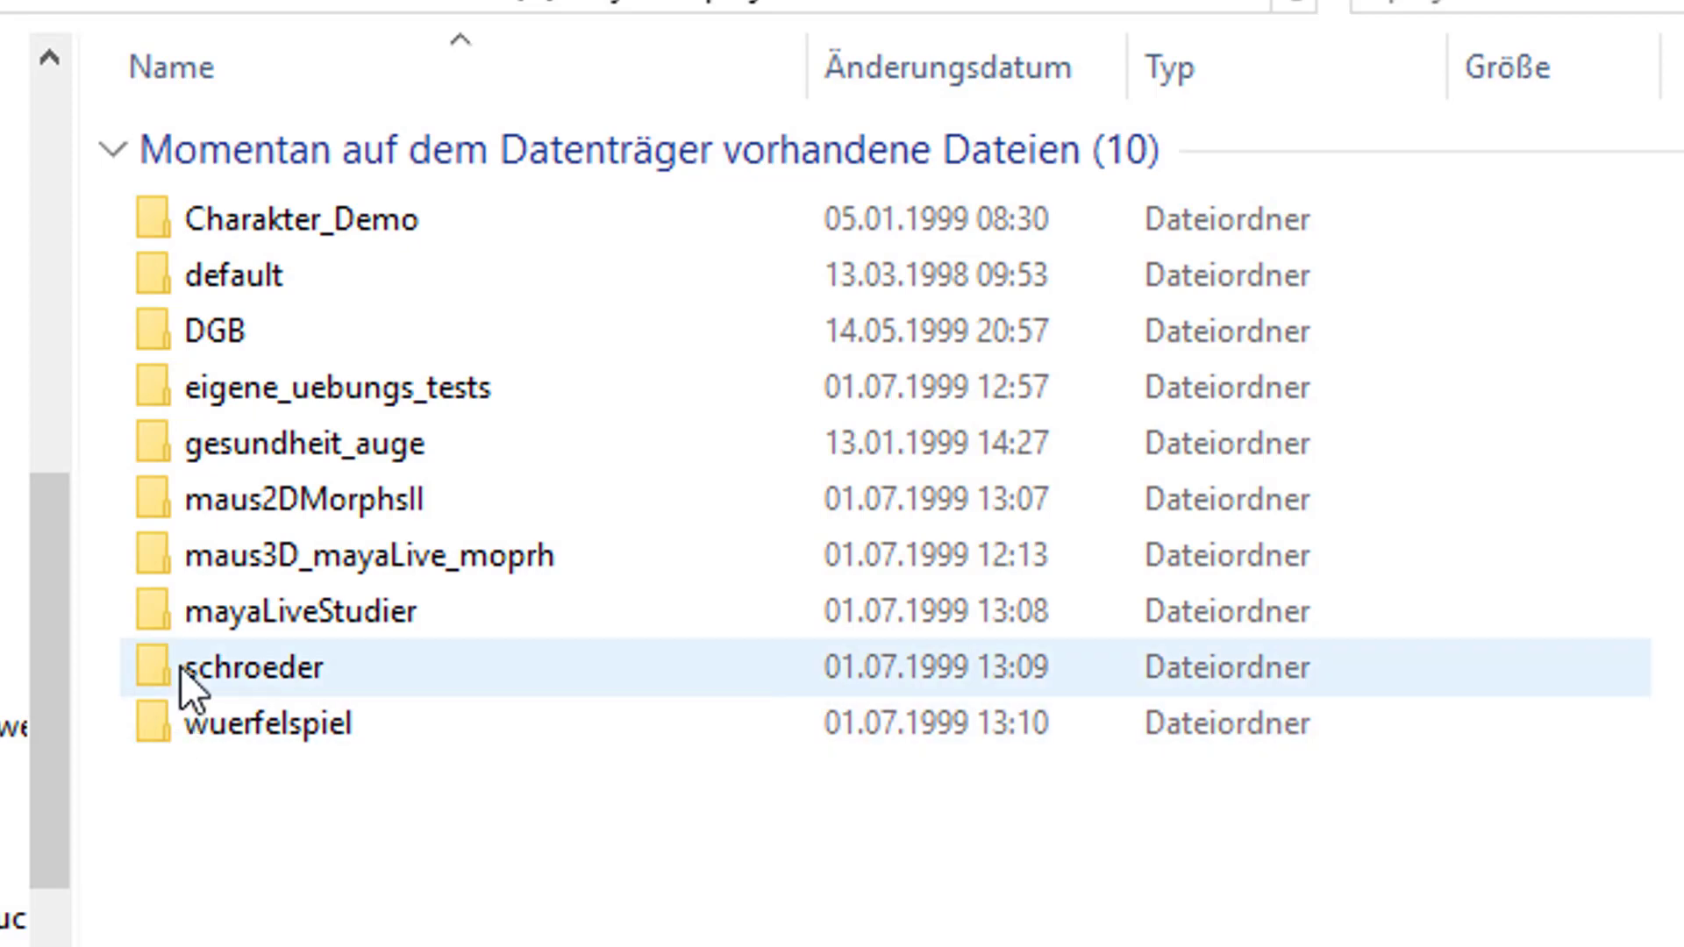
# - Browse into the schroeder project's scenes folder and scroll through its scene files
pyautogui.moveTo(167, 662)
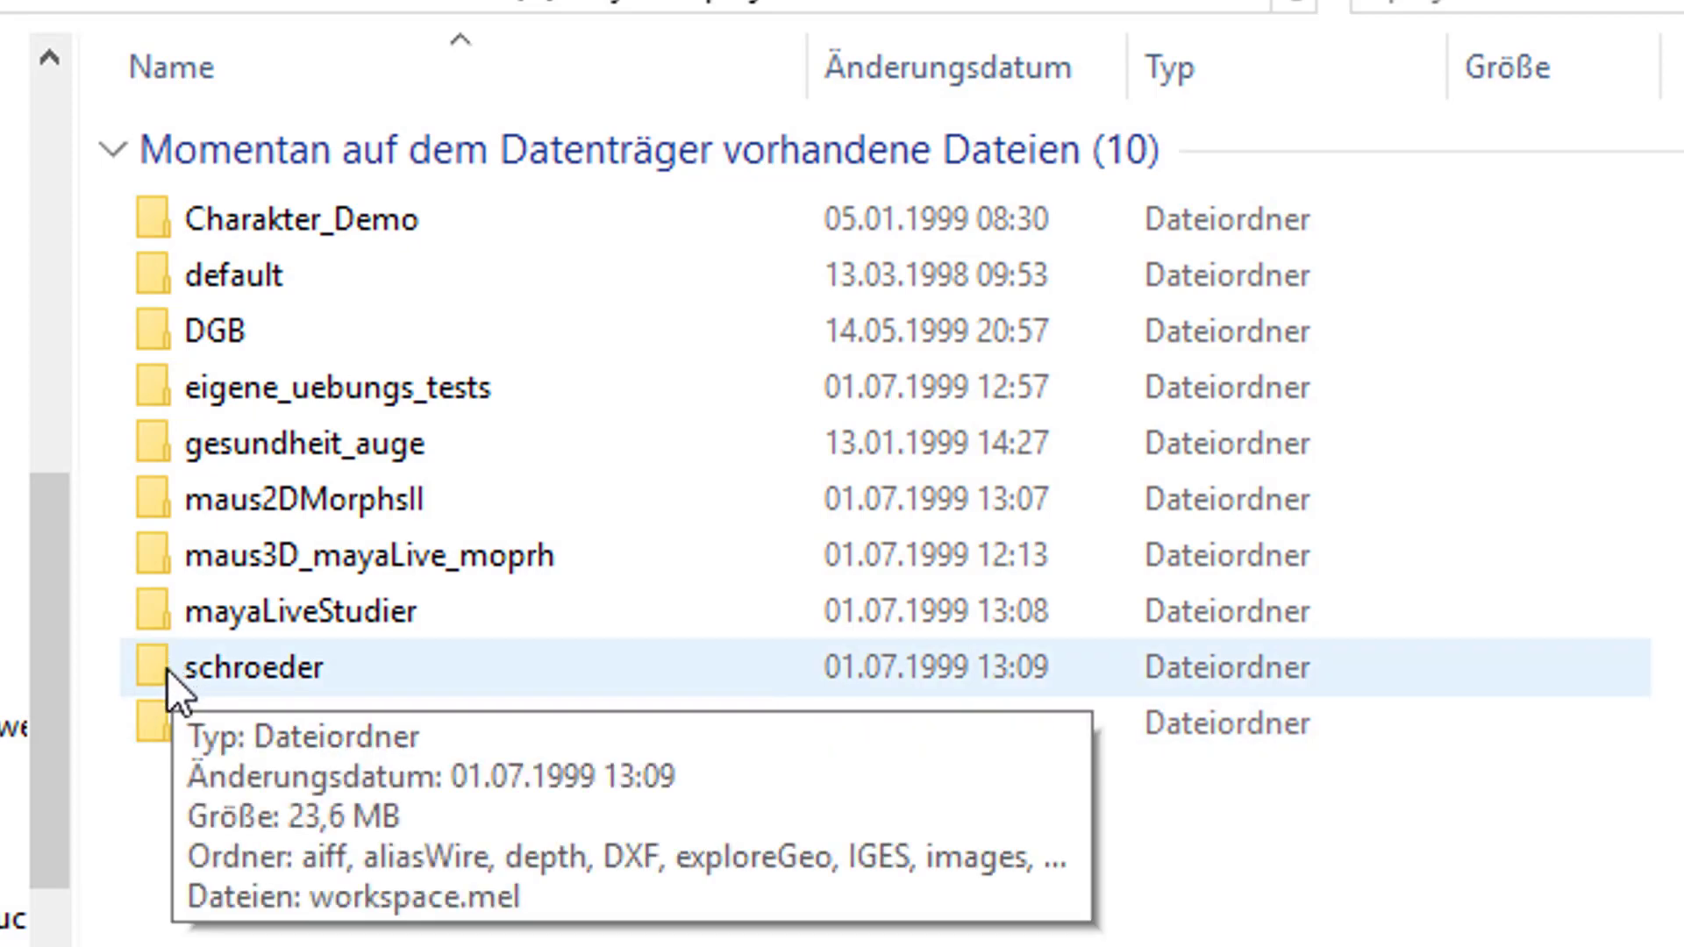
pyautogui.doubleClick(166, 668)
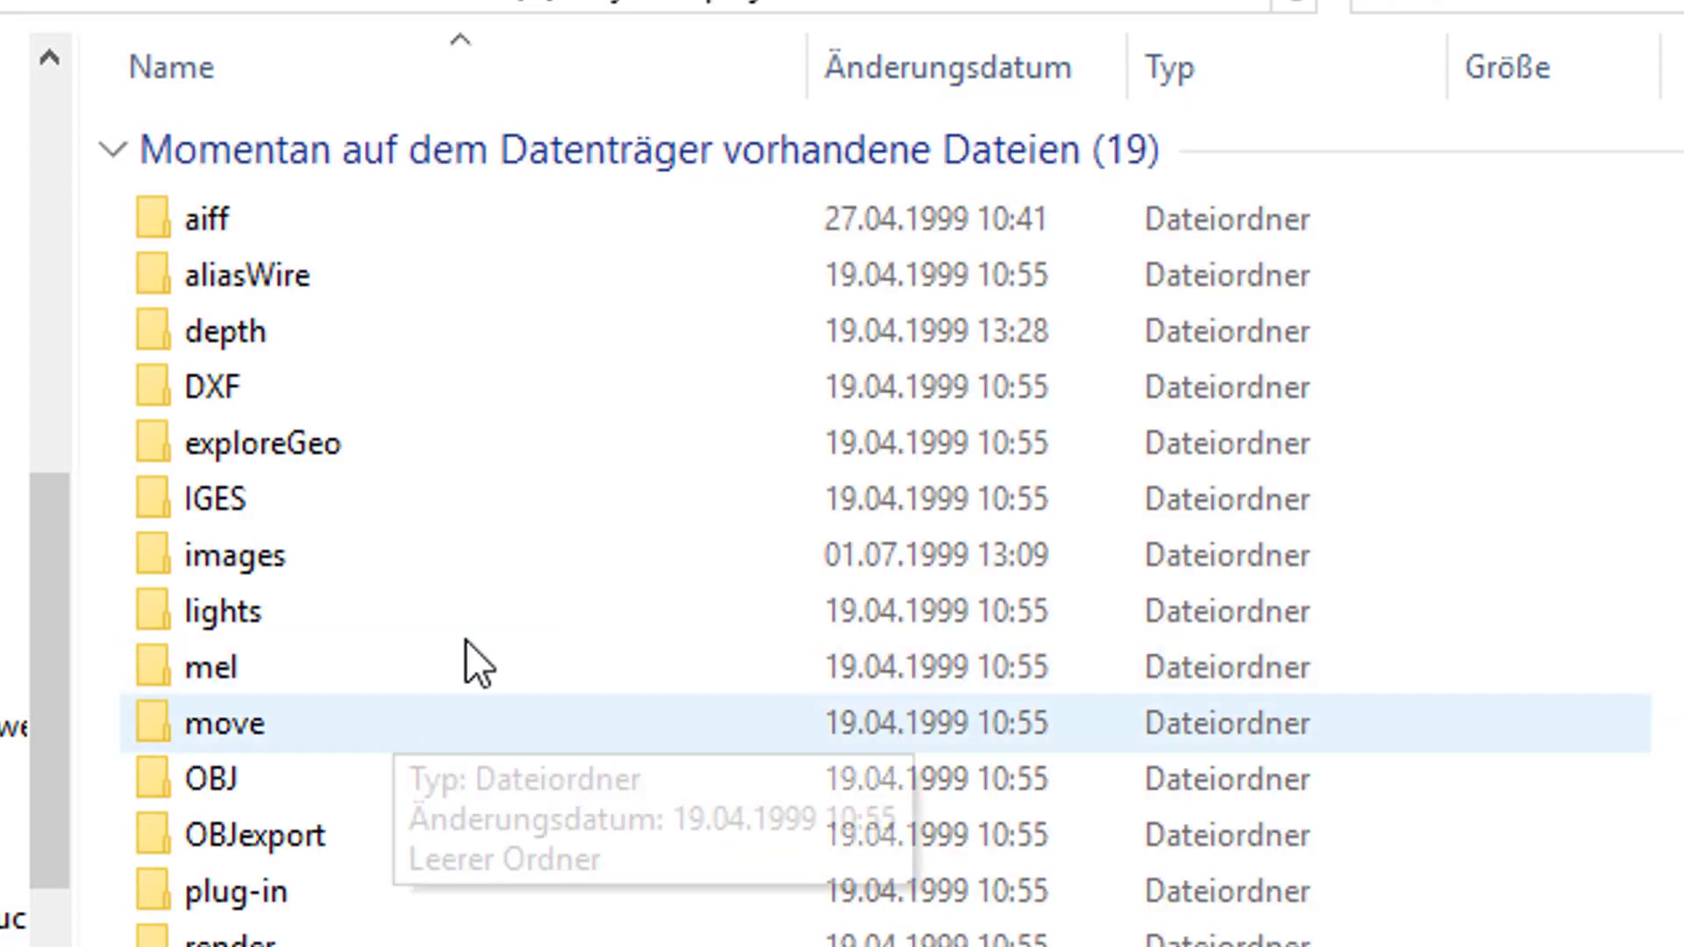
pyautogui.click(614, 551)
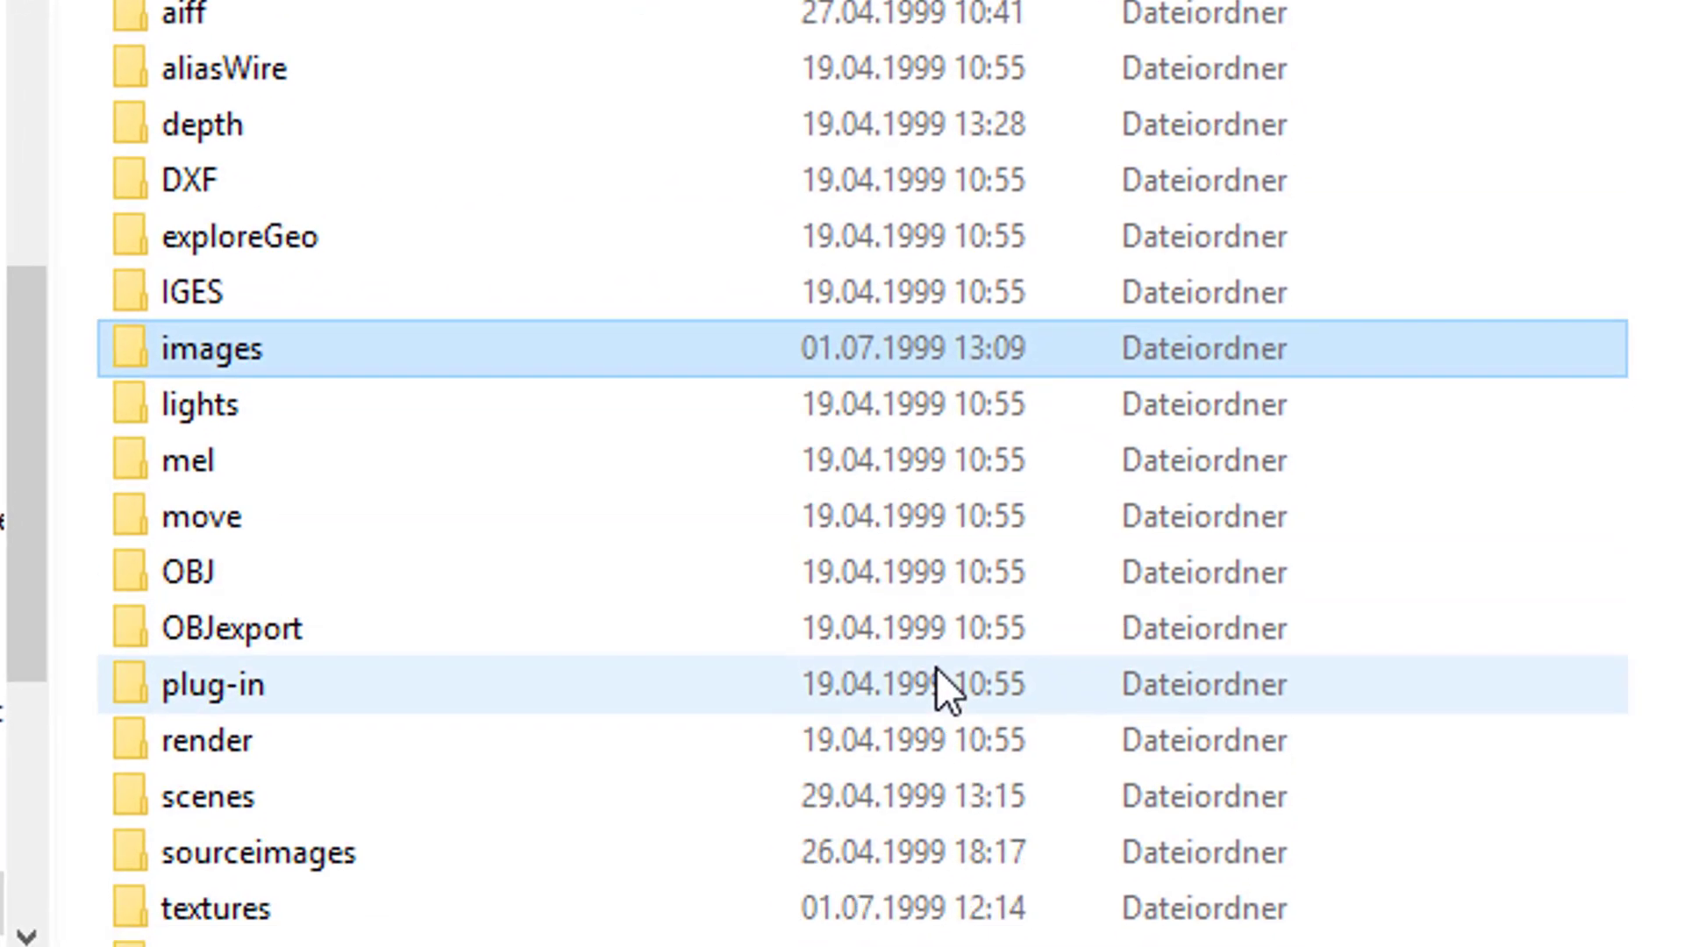
pyautogui.moveTo(554, 921)
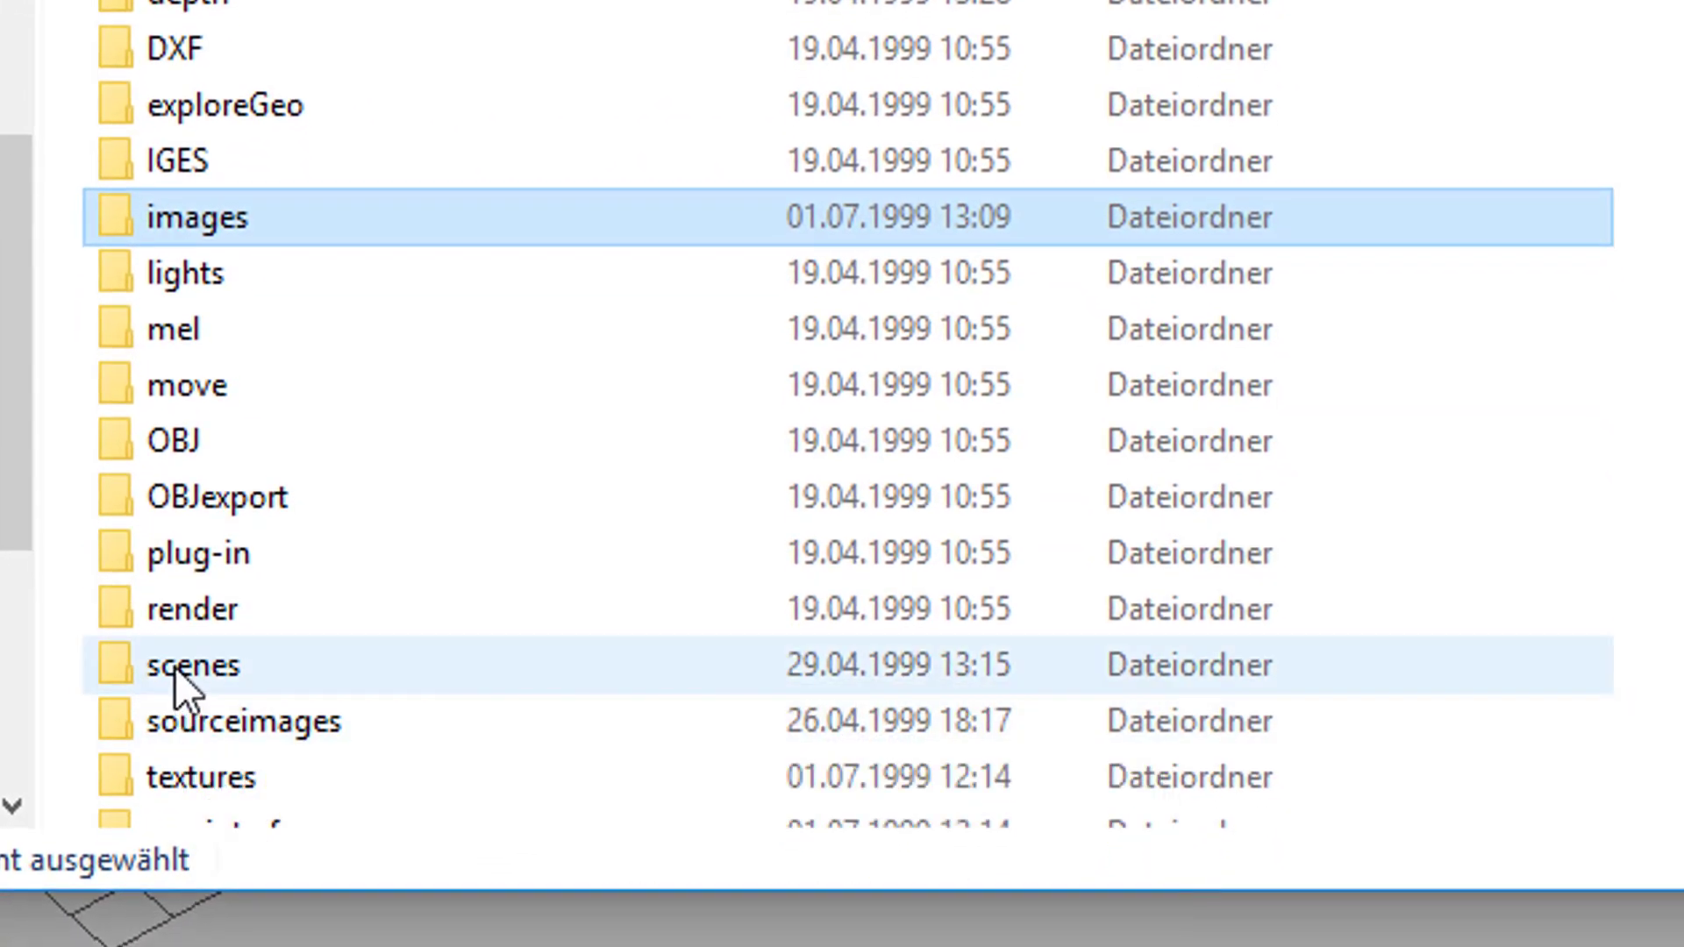
pyautogui.click(182, 719)
pyautogui.doubleClick(319, 654)
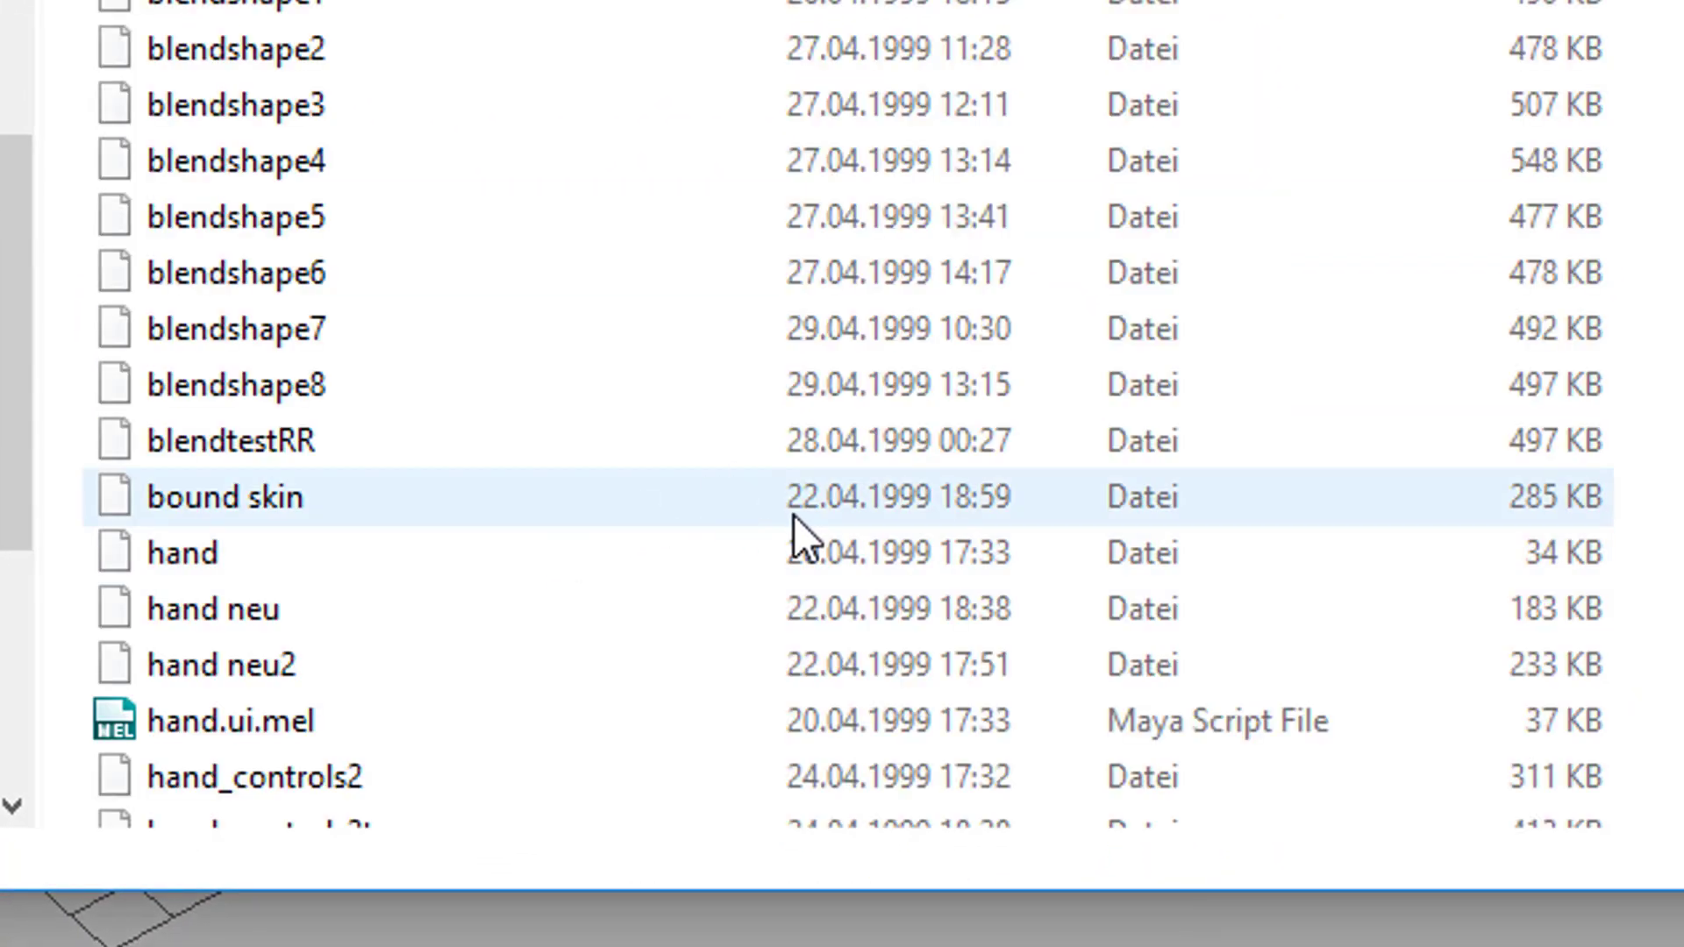
pyautogui.scroll(-11, 842, 412)
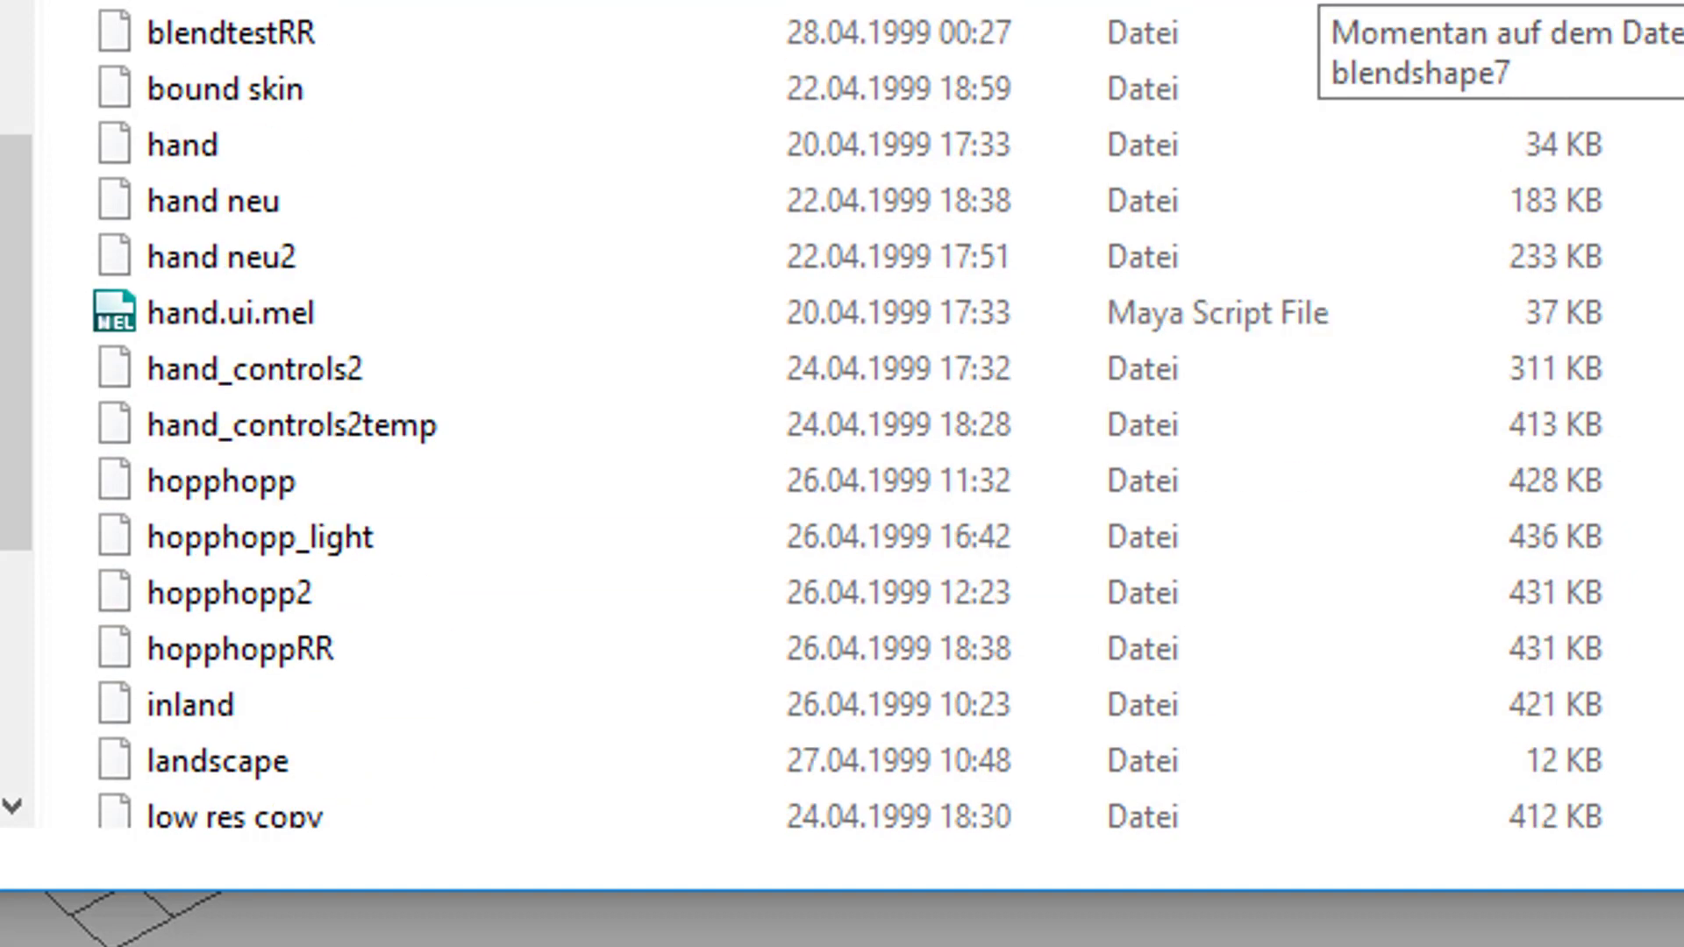
pyautogui.scroll(11, 842, 412)
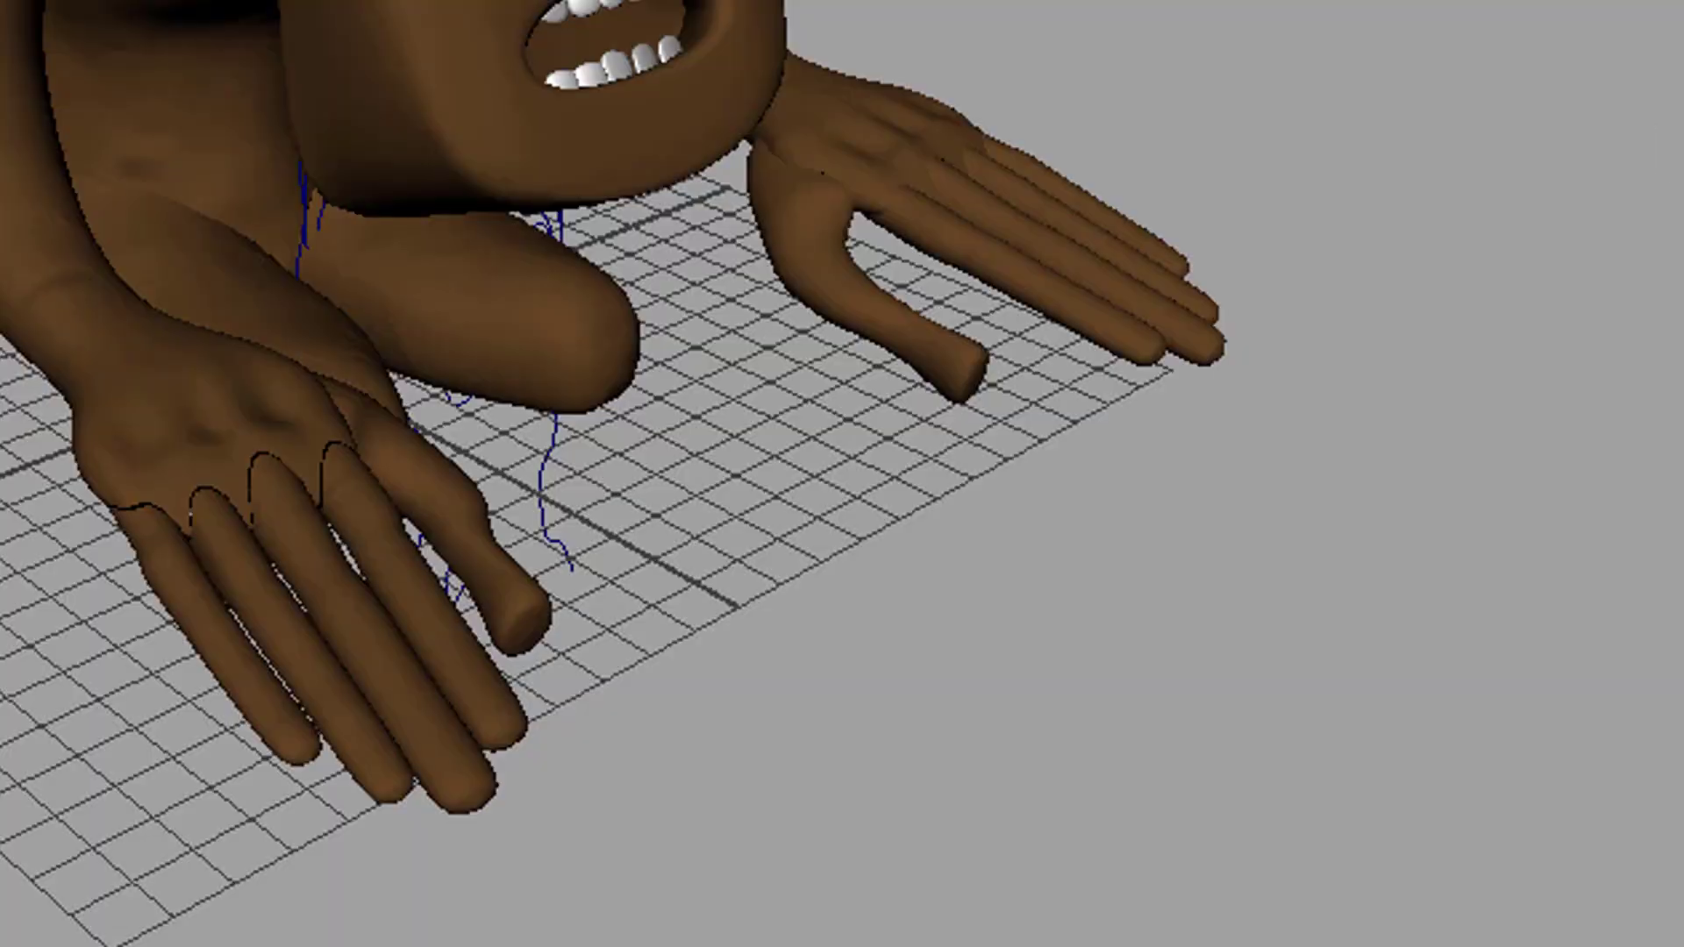
pyautogui.keyDown('alt'); pyautogui.moveTo(647, 459); pyautogui.dragTo(834, 571); pyautogui.keyUp('alt')
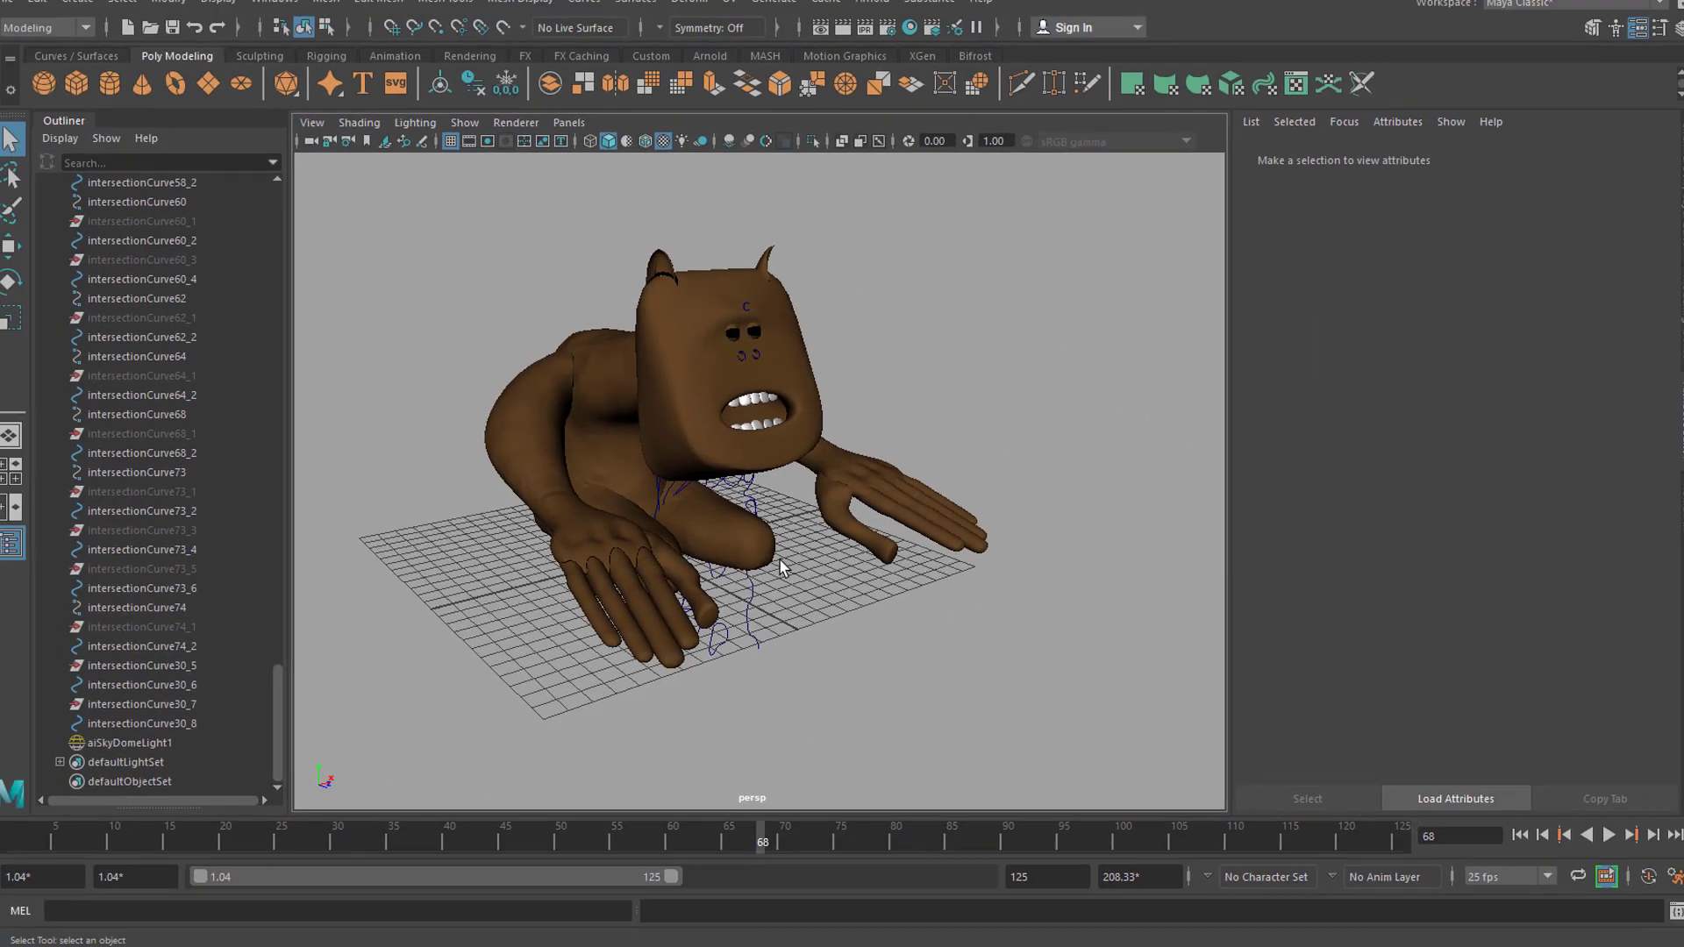
pyautogui.scroll(2, 779, 558)
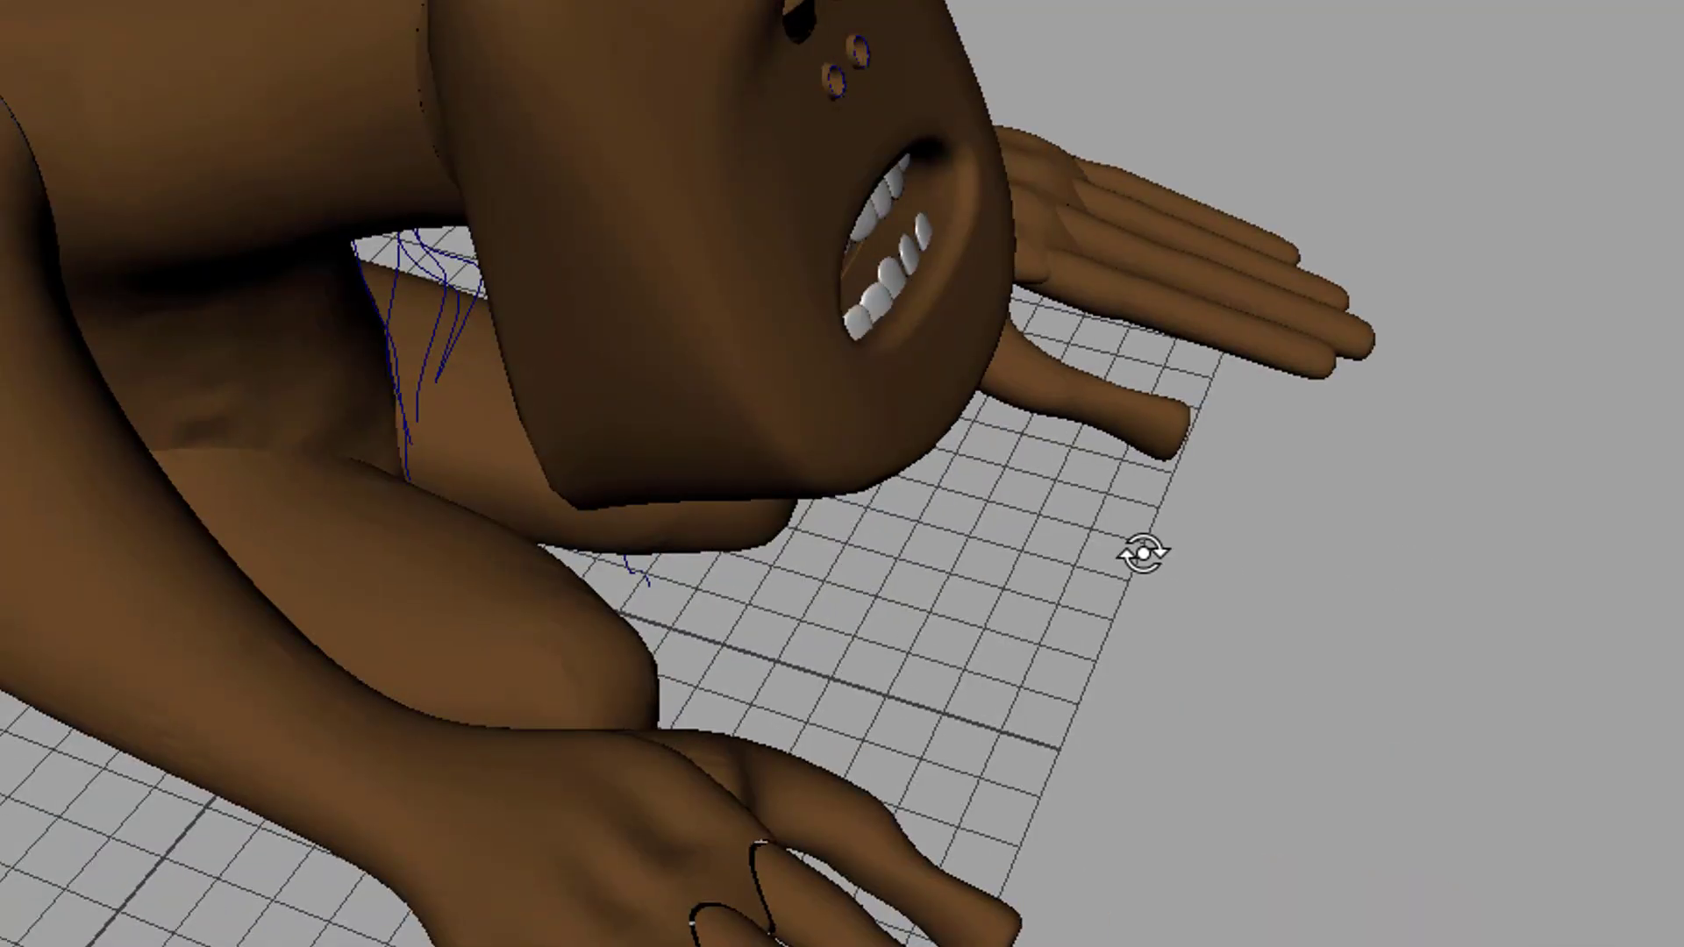
pyautogui.keyDown('alt'); pyautogui.moveTo(1140, 553); pyautogui.dragTo(1003, 500); pyautogui.keyUp('alt')
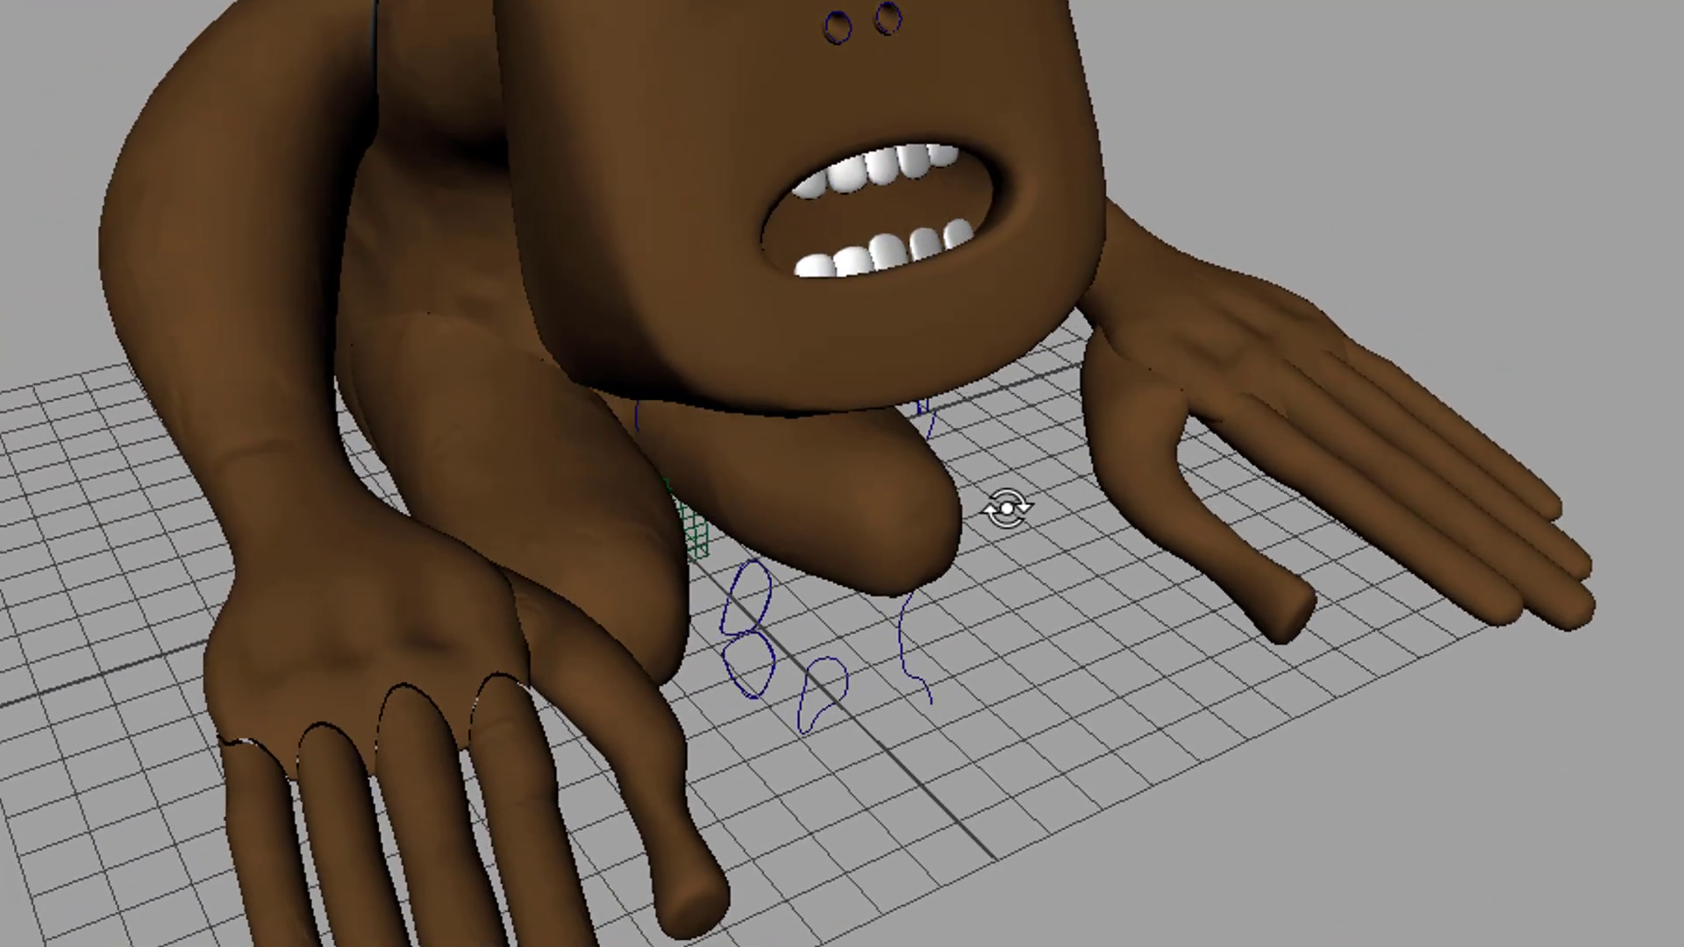
pyautogui.keyDown('alt'); pyautogui.moveTo(1004, 488); pyautogui.dragTo(903, 534, button='right'); pyautogui.keyUp('alt')
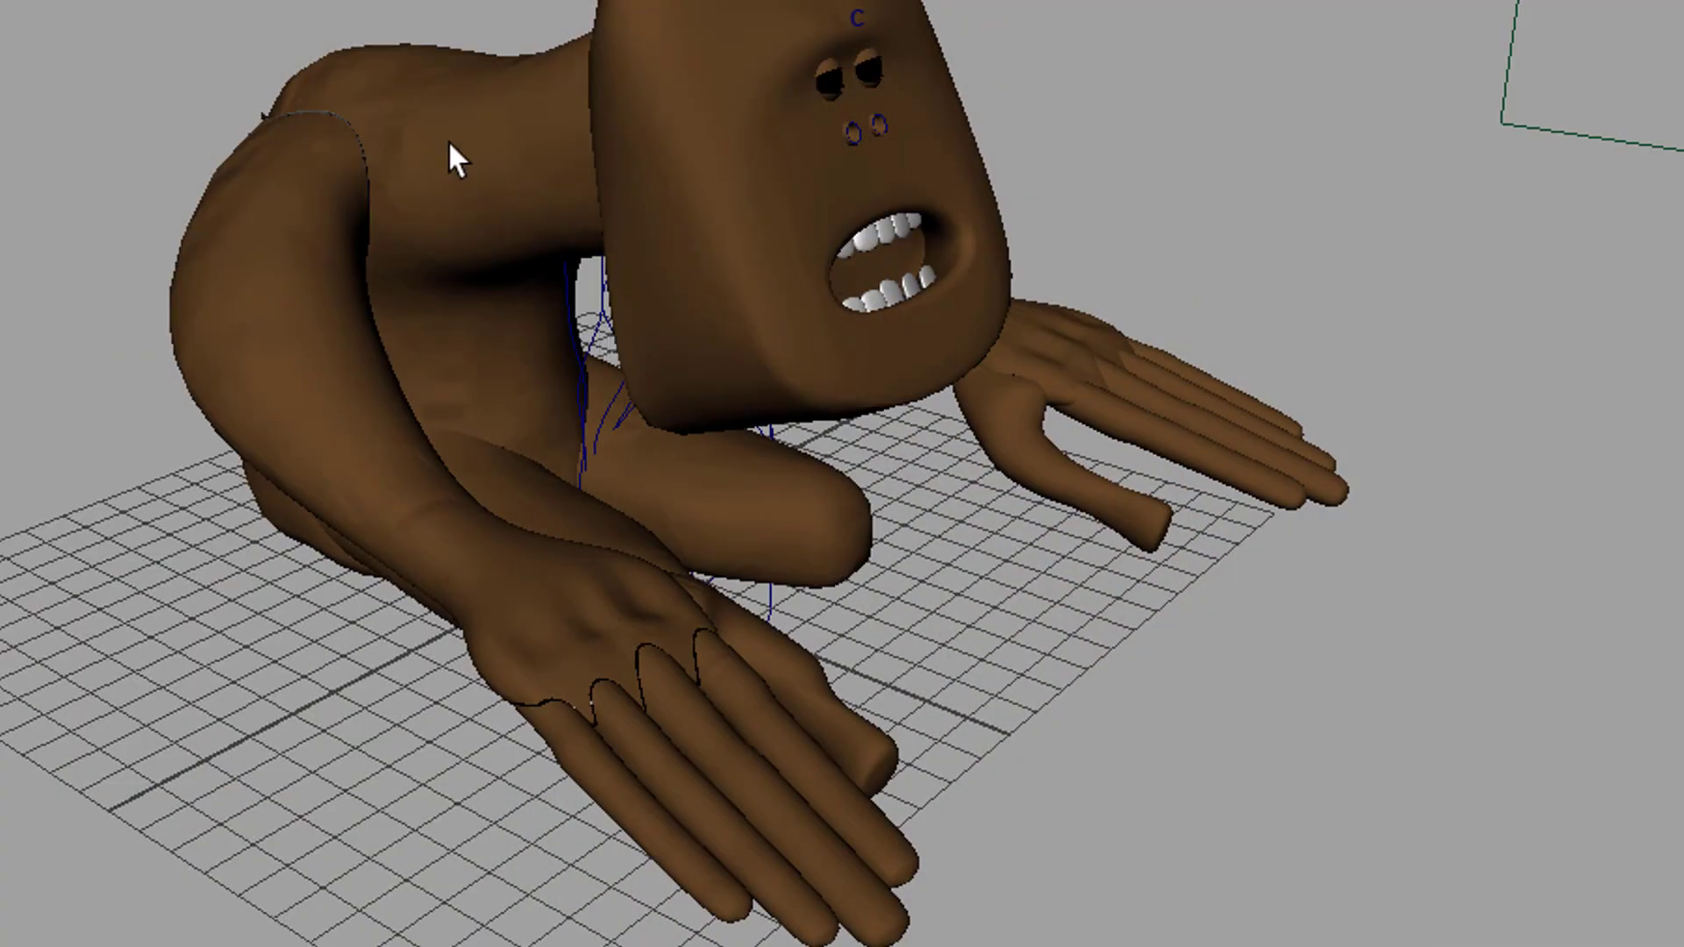
pyautogui.click(449, 145)
pyautogui.keyDown('alt'); pyautogui.moveTo(794, 481); pyautogui.dragTo(542, 471); pyautogui.keyUp('alt')
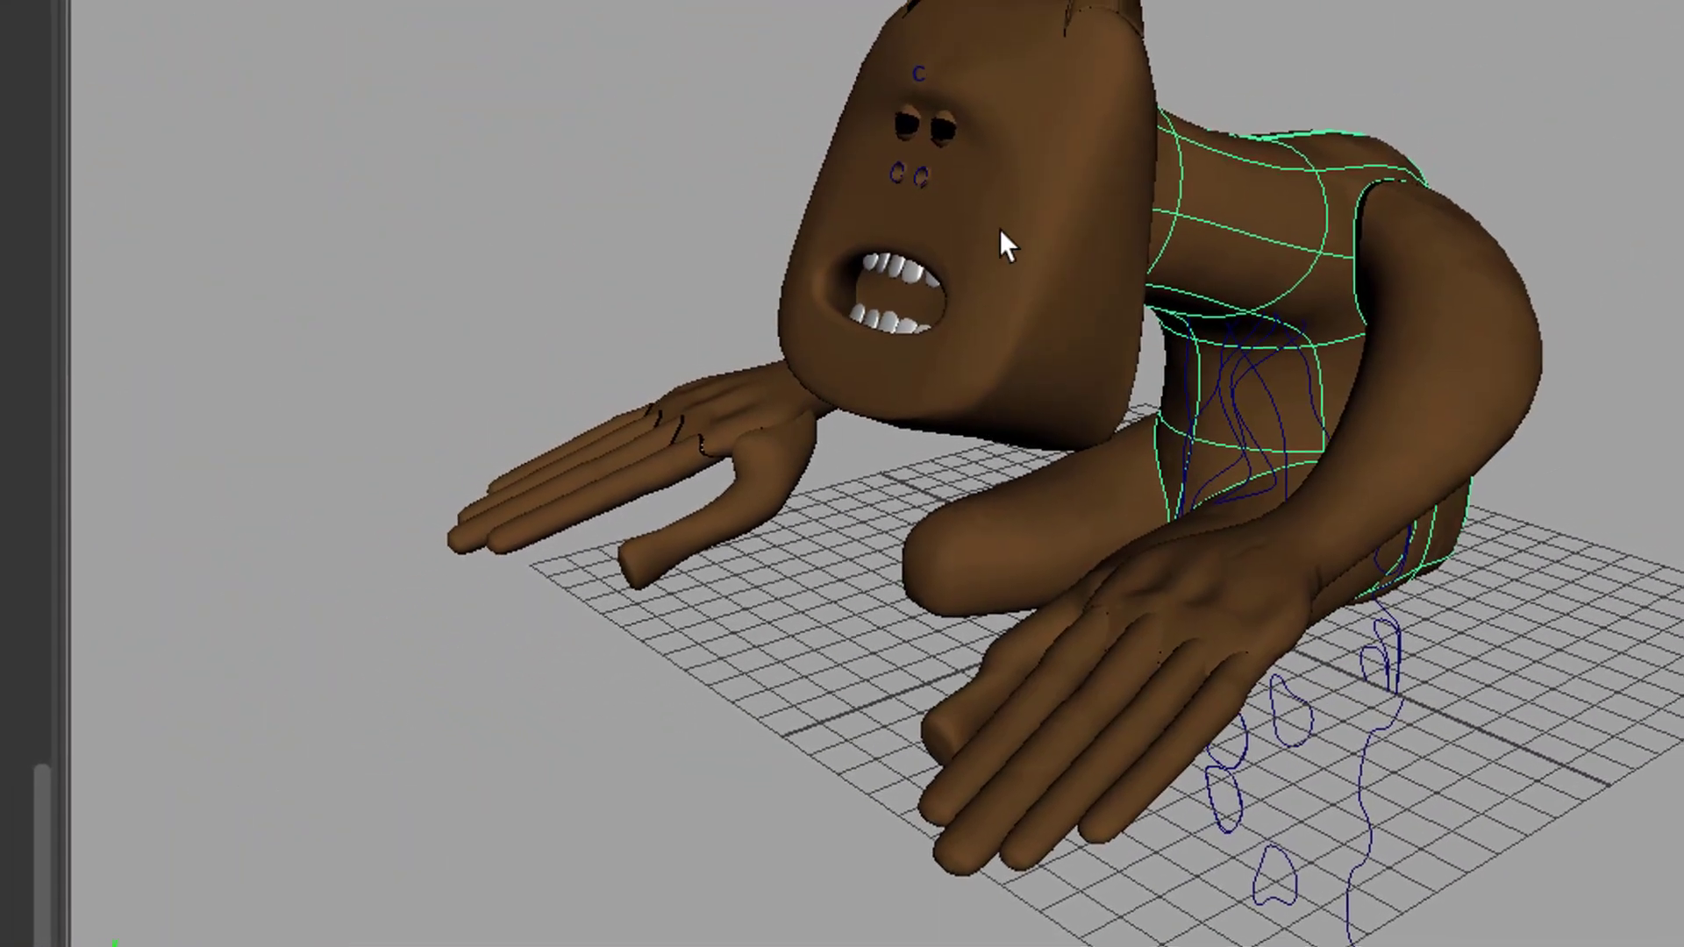
# - Select the head surface, then select a nostril's circle curve and frame the view on it
pyautogui.click(1066, 257)
pyautogui.keyDown('alt'); pyautogui.moveTo(1078, 338); pyautogui.dragTo(1414, 518); pyautogui.keyUp('alt')
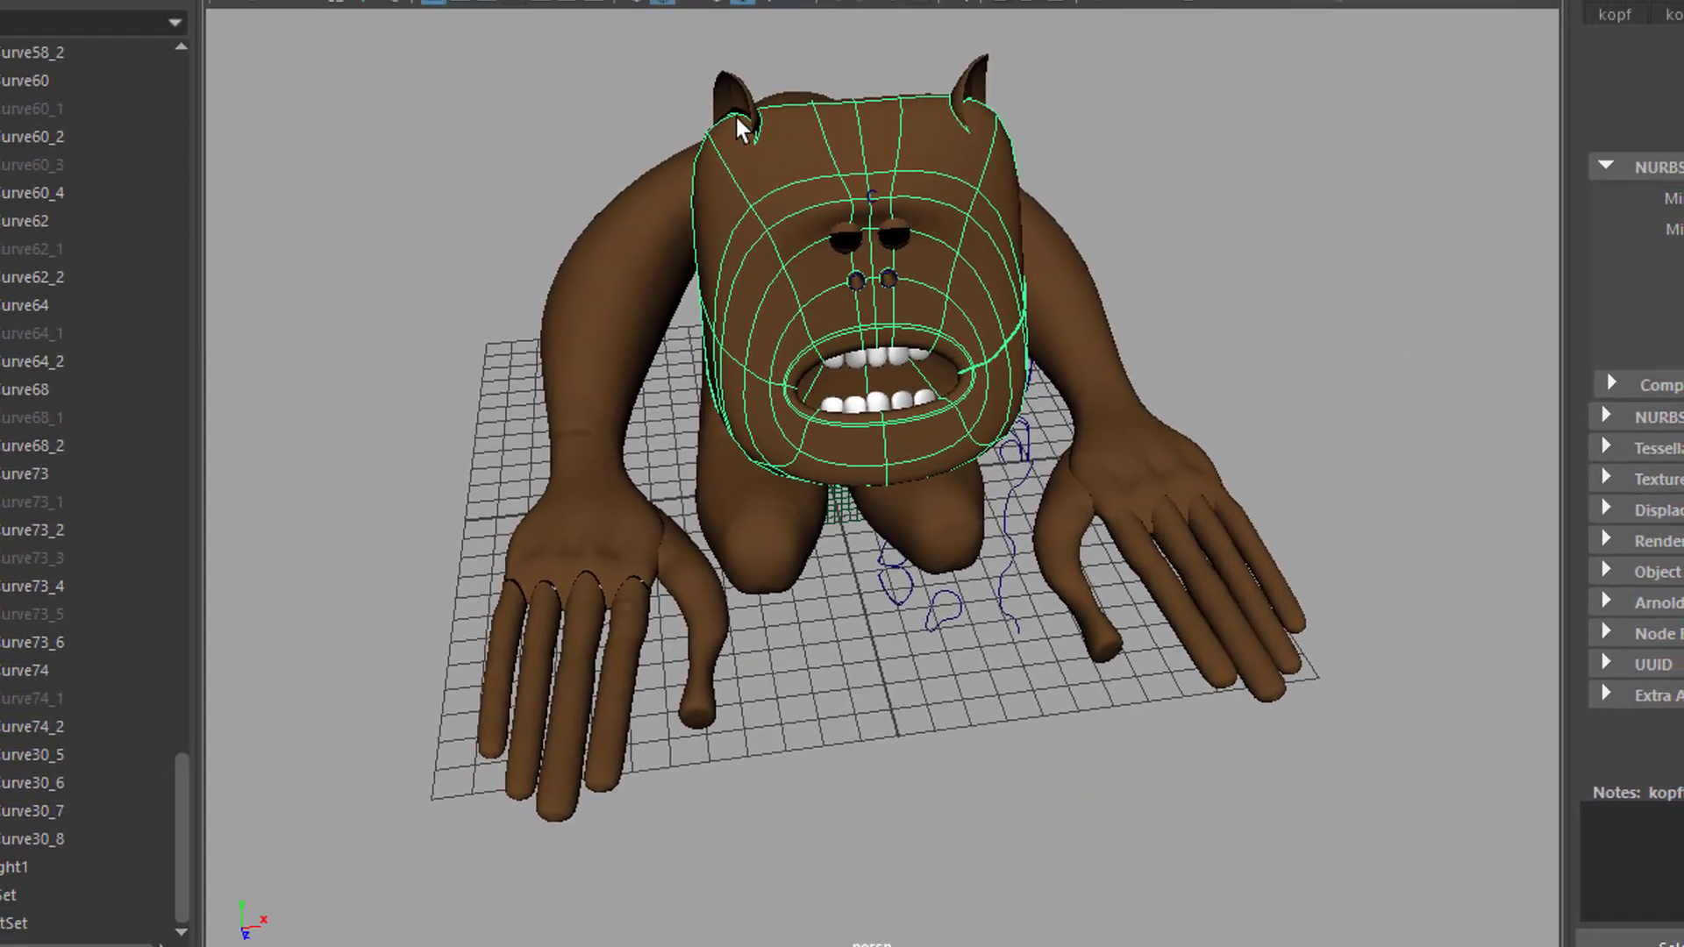
pyautogui.keyDown('alt'); pyautogui.moveTo(976, 438); pyautogui.dragTo(906, 340); pyautogui.keyUp('alt')
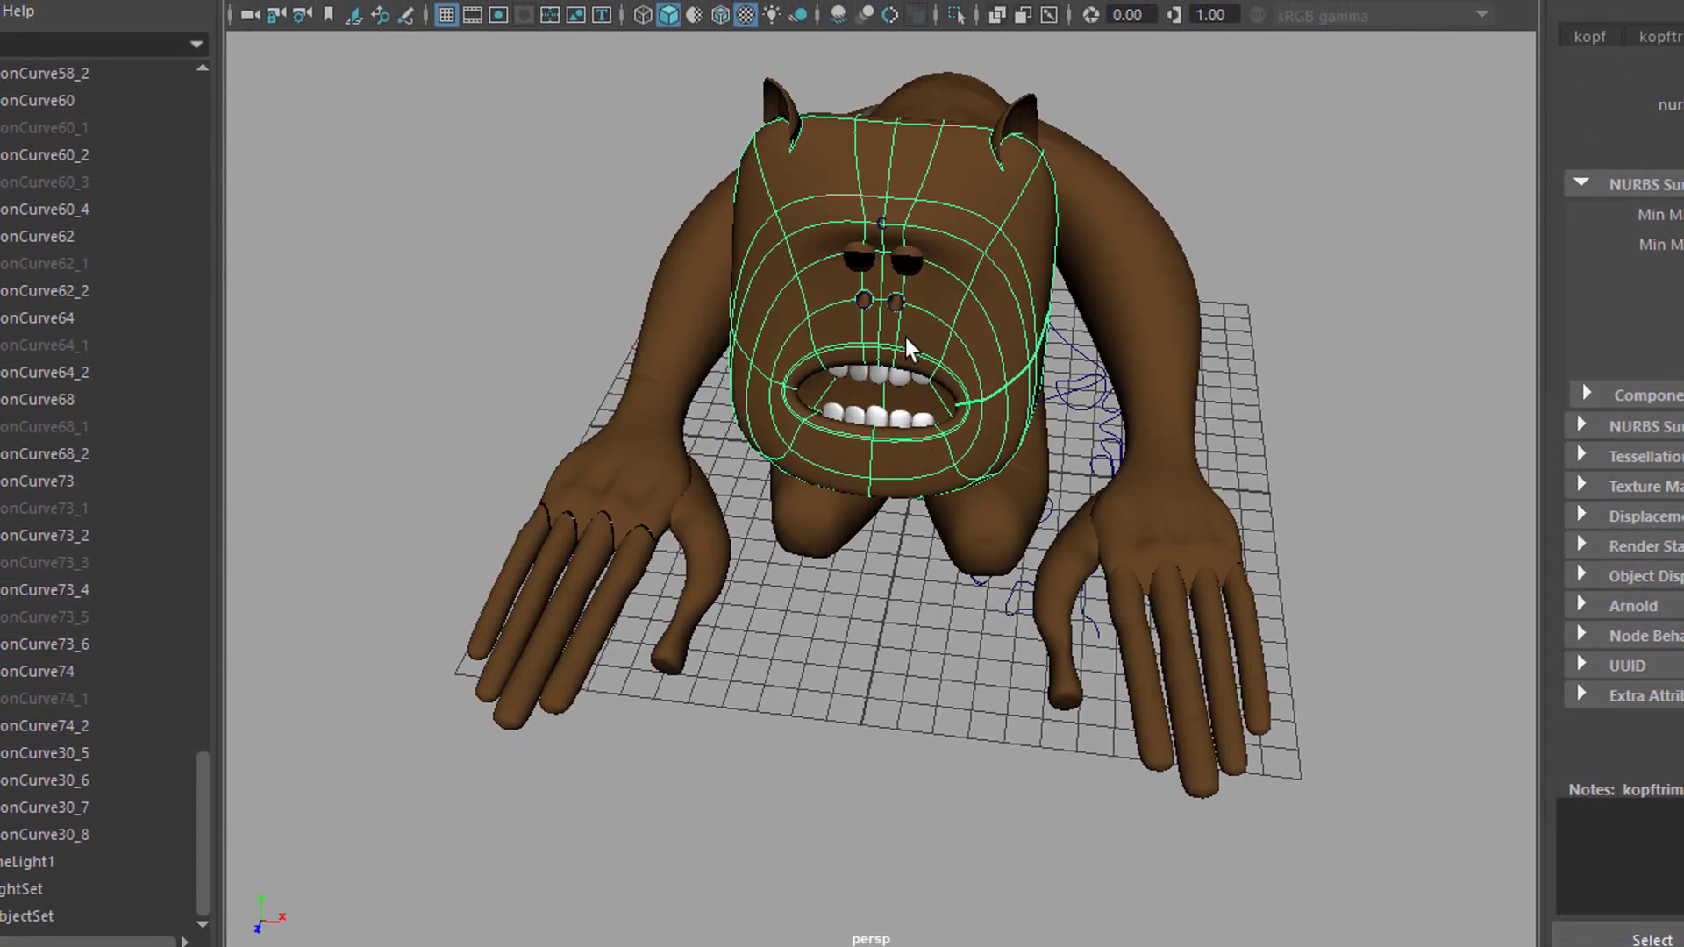
pyautogui.click(894, 302)
pyautogui.press('f')
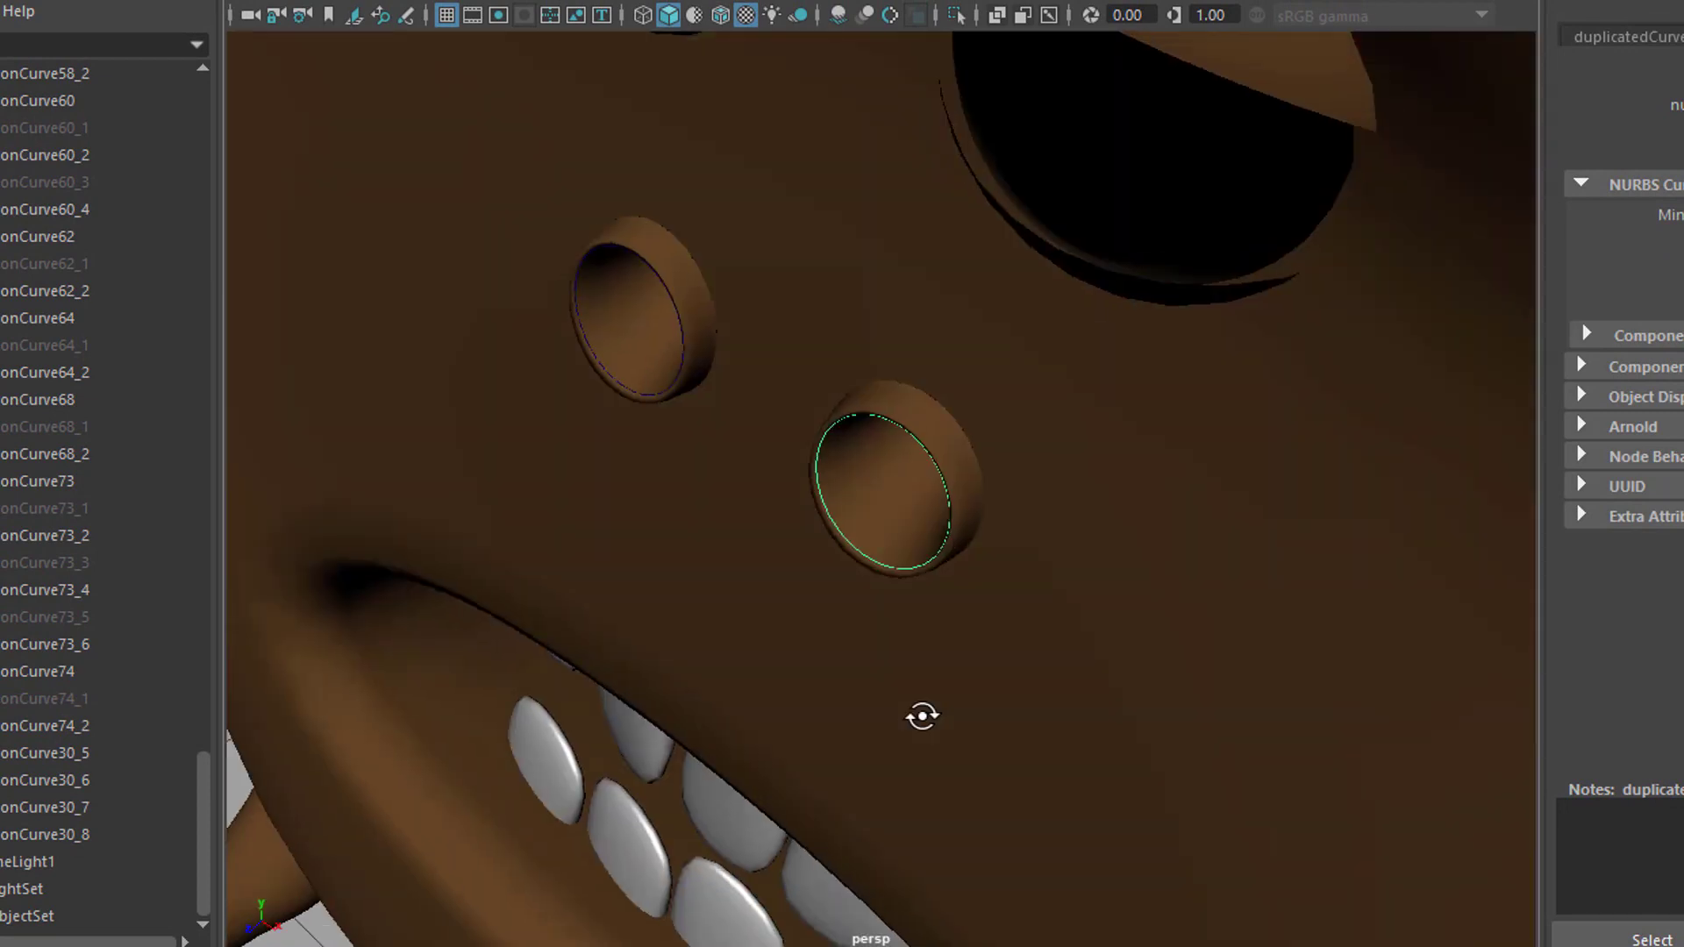
# - Inspect the lofted nostril surface from several angles, then select one of the upper teeth
pyautogui.click(960, 495)
pyautogui.keyDown('alt'); pyautogui.moveTo(1193, 589); pyautogui.dragTo(1256, 584); pyautogui.keyUp('alt')
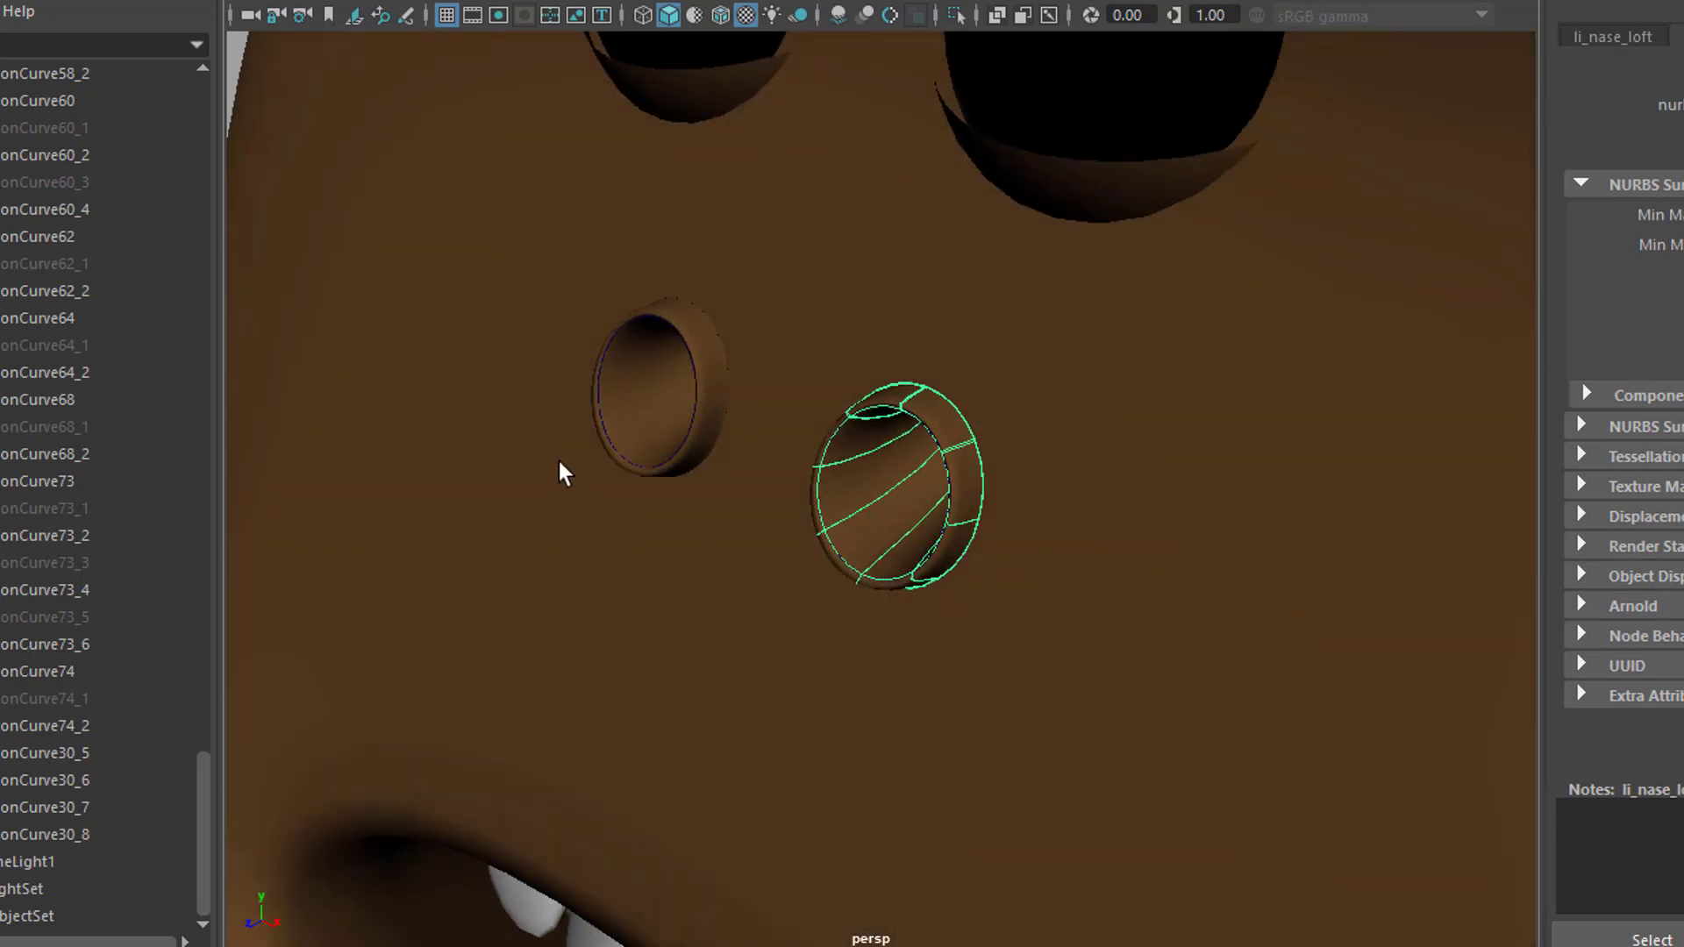
pyautogui.keyDown('alt'); pyautogui.moveTo(784, 674); pyautogui.dragTo(574, 921); pyautogui.keyUp('alt')
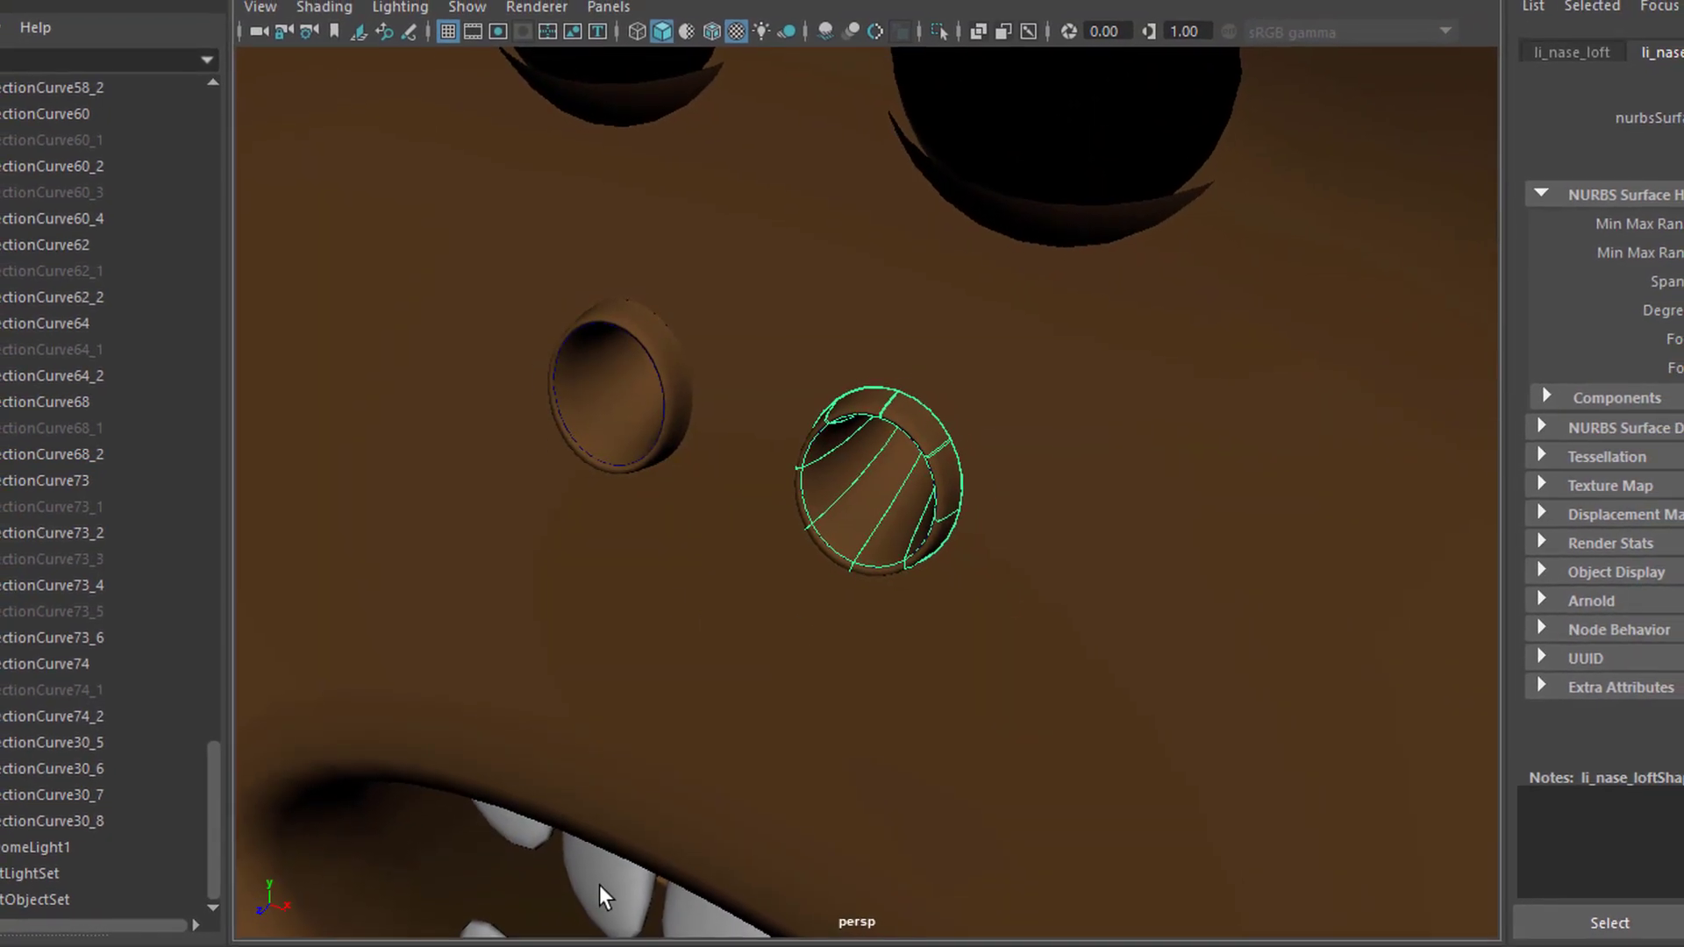
pyautogui.click(805, 665)
pyautogui.keyDown('alt'); pyautogui.moveTo(805, 665); pyautogui.dragTo(771, 376, button='middle'); pyautogui.keyUp('alt')
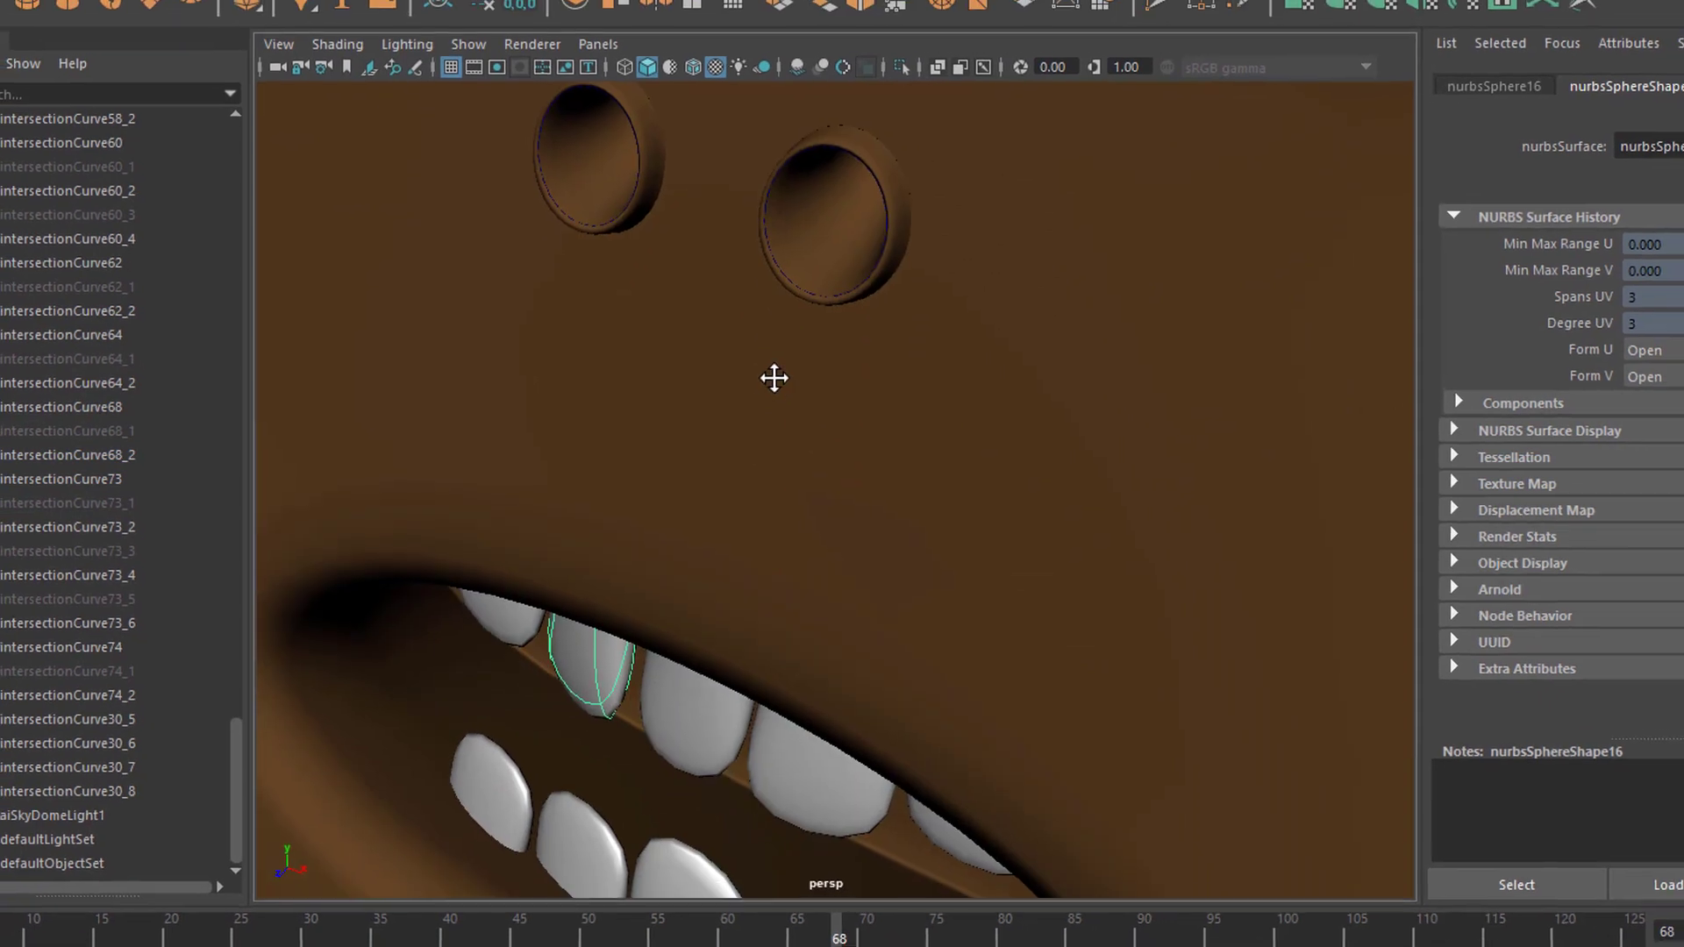
pyautogui.click(603, 686)
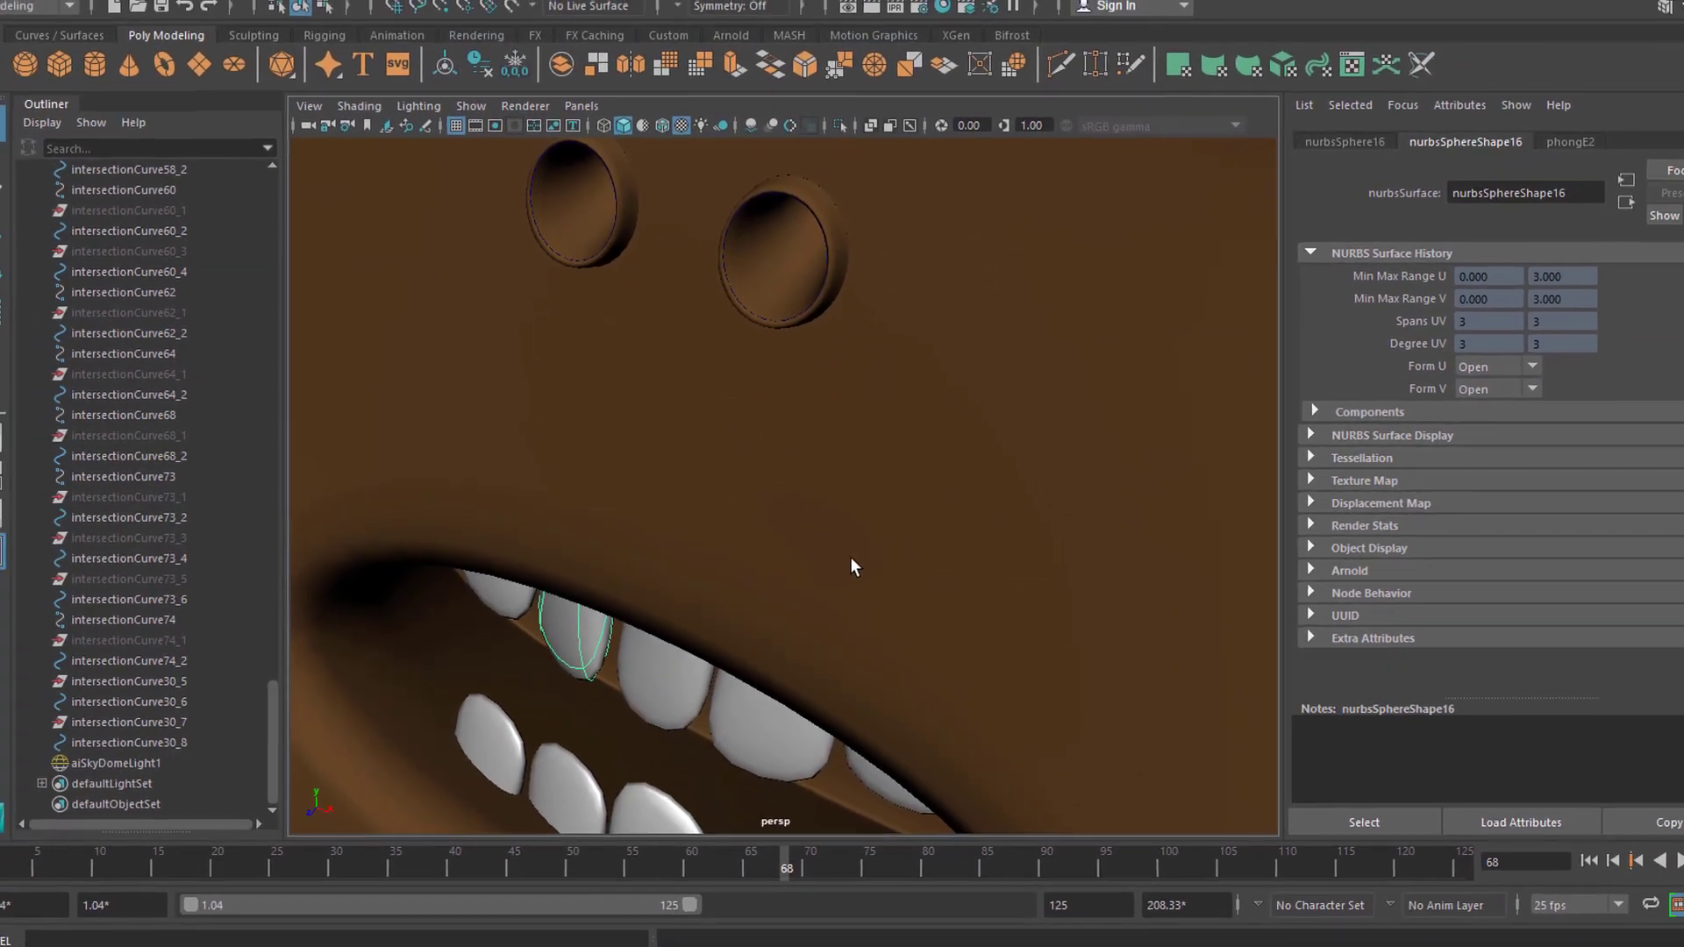
# - Show the tooth's phongE2 material settings and pull the view back around the head
pyautogui.click(1539, 151)
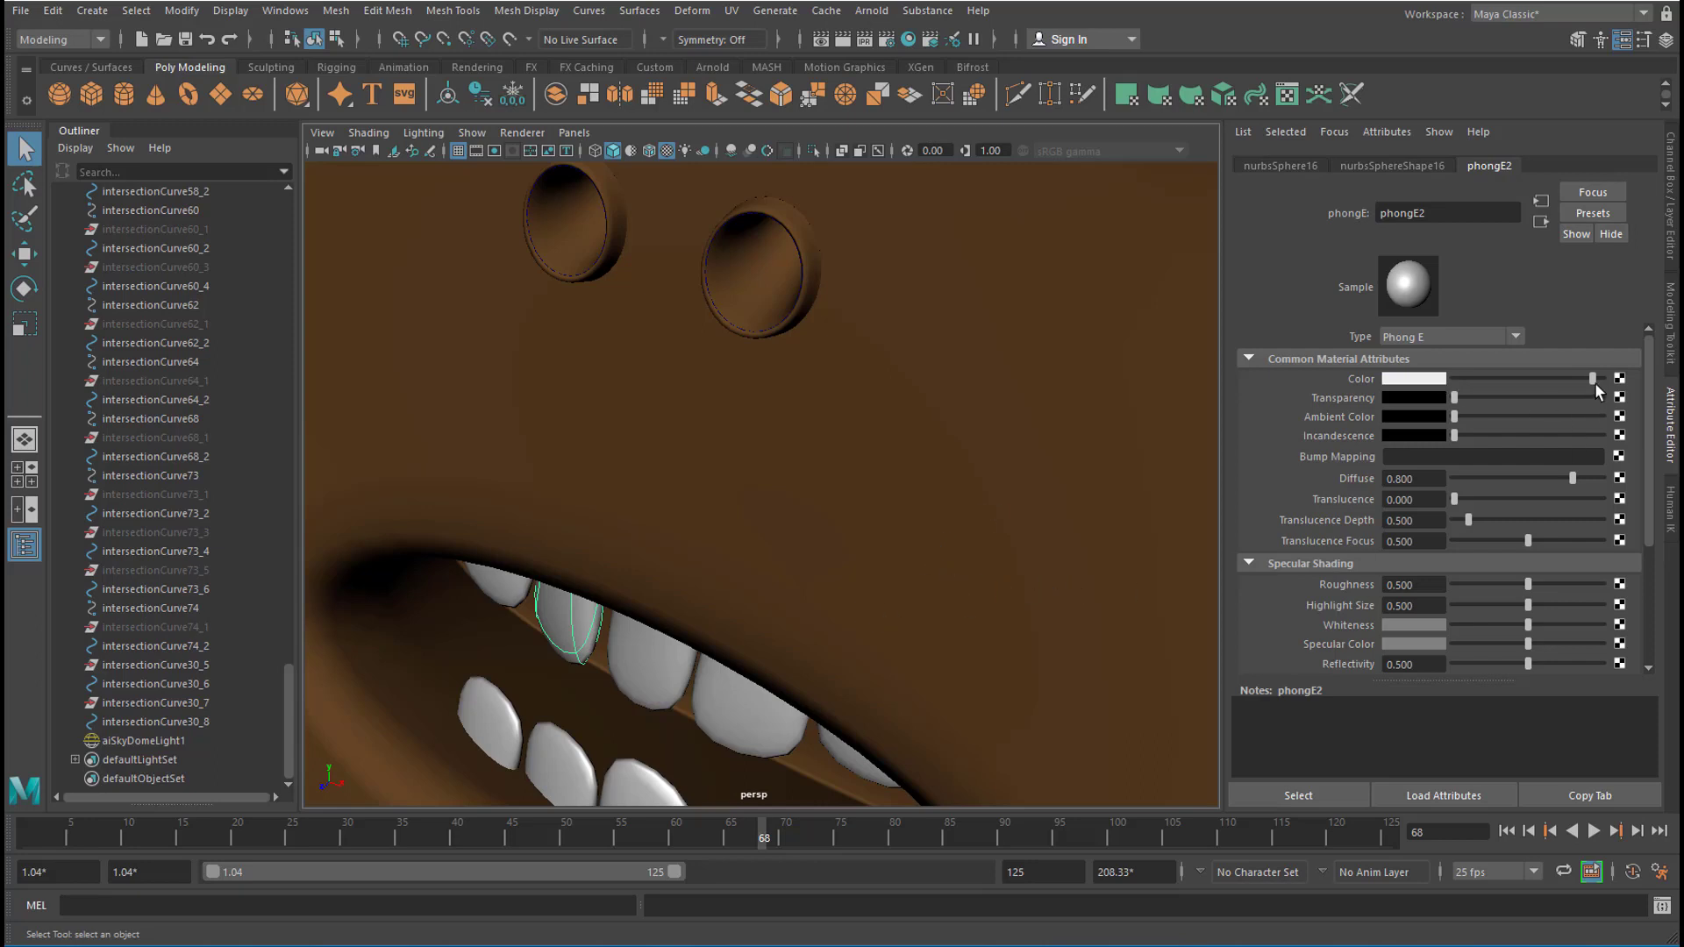
pyautogui.keyDown('alt'); pyautogui.moveTo(996, 438); pyautogui.dragTo(602, 507, button='right'); pyautogui.keyUp('alt')
pyautogui.keyDown('alt'); pyautogui.moveTo(602, 507); pyautogui.dragTo(792, 476); pyautogui.keyUp('alt')
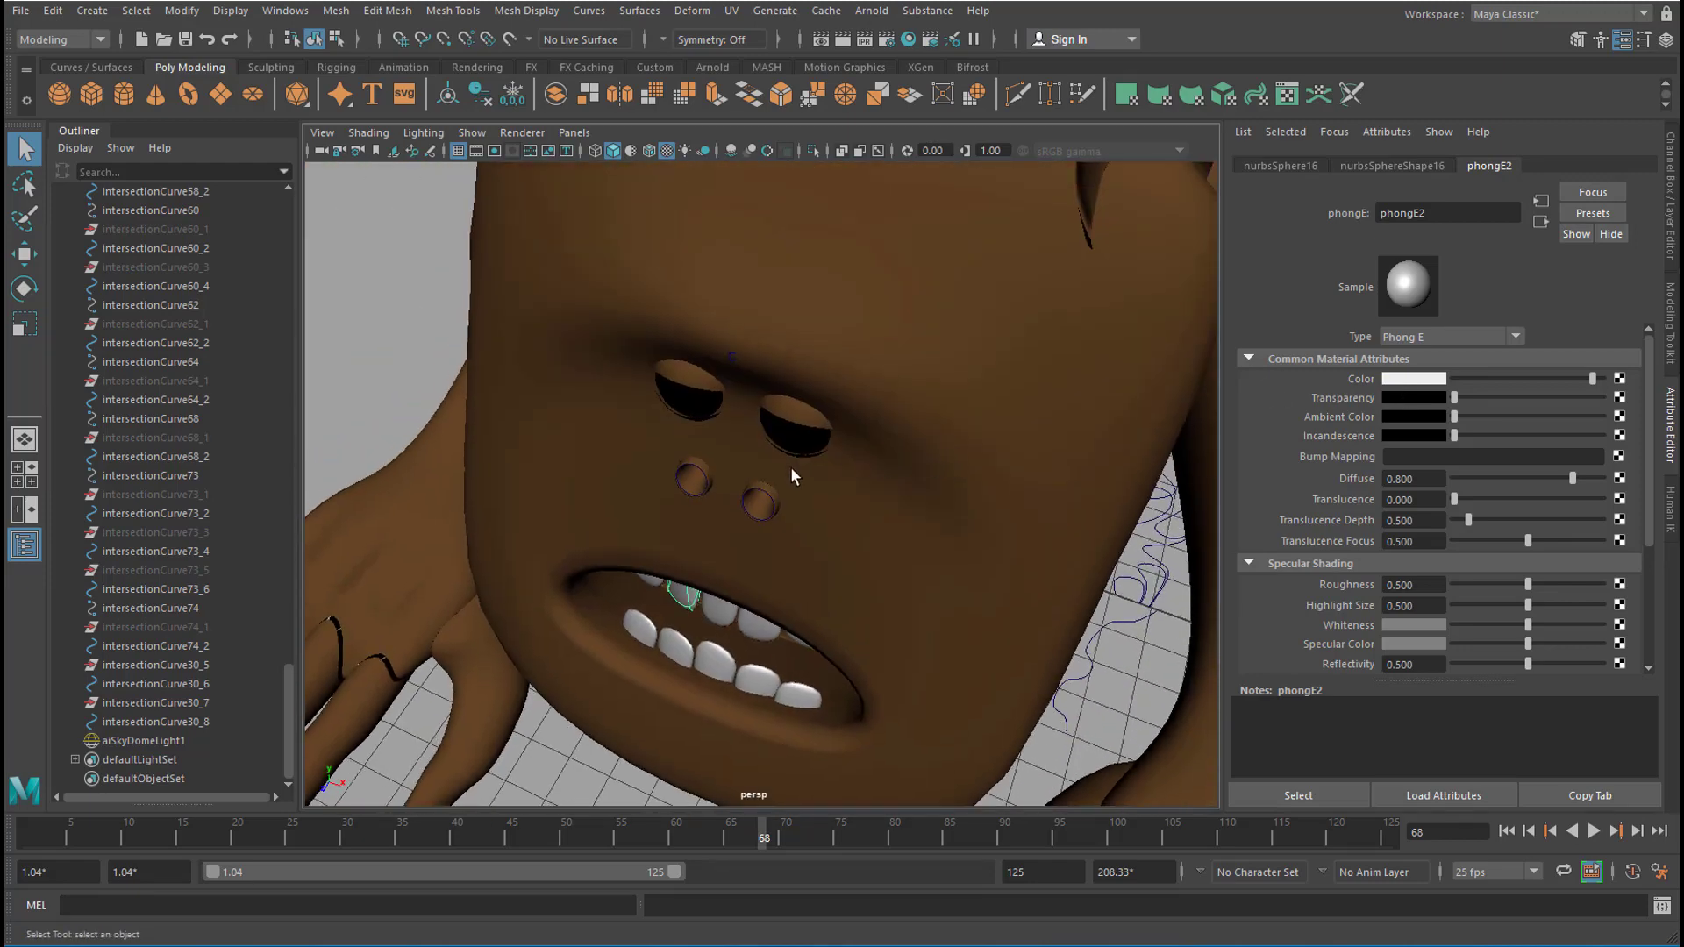
# - Select the right eye and open ramp1, its white-brown-black colour texture
pyautogui.click(796, 448)
pyautogui.keyDown('alt'); pyautogui.moveTo(903, 477); pyautogui.dragTo(1053, 500); pyautogui.keyUp('alt')
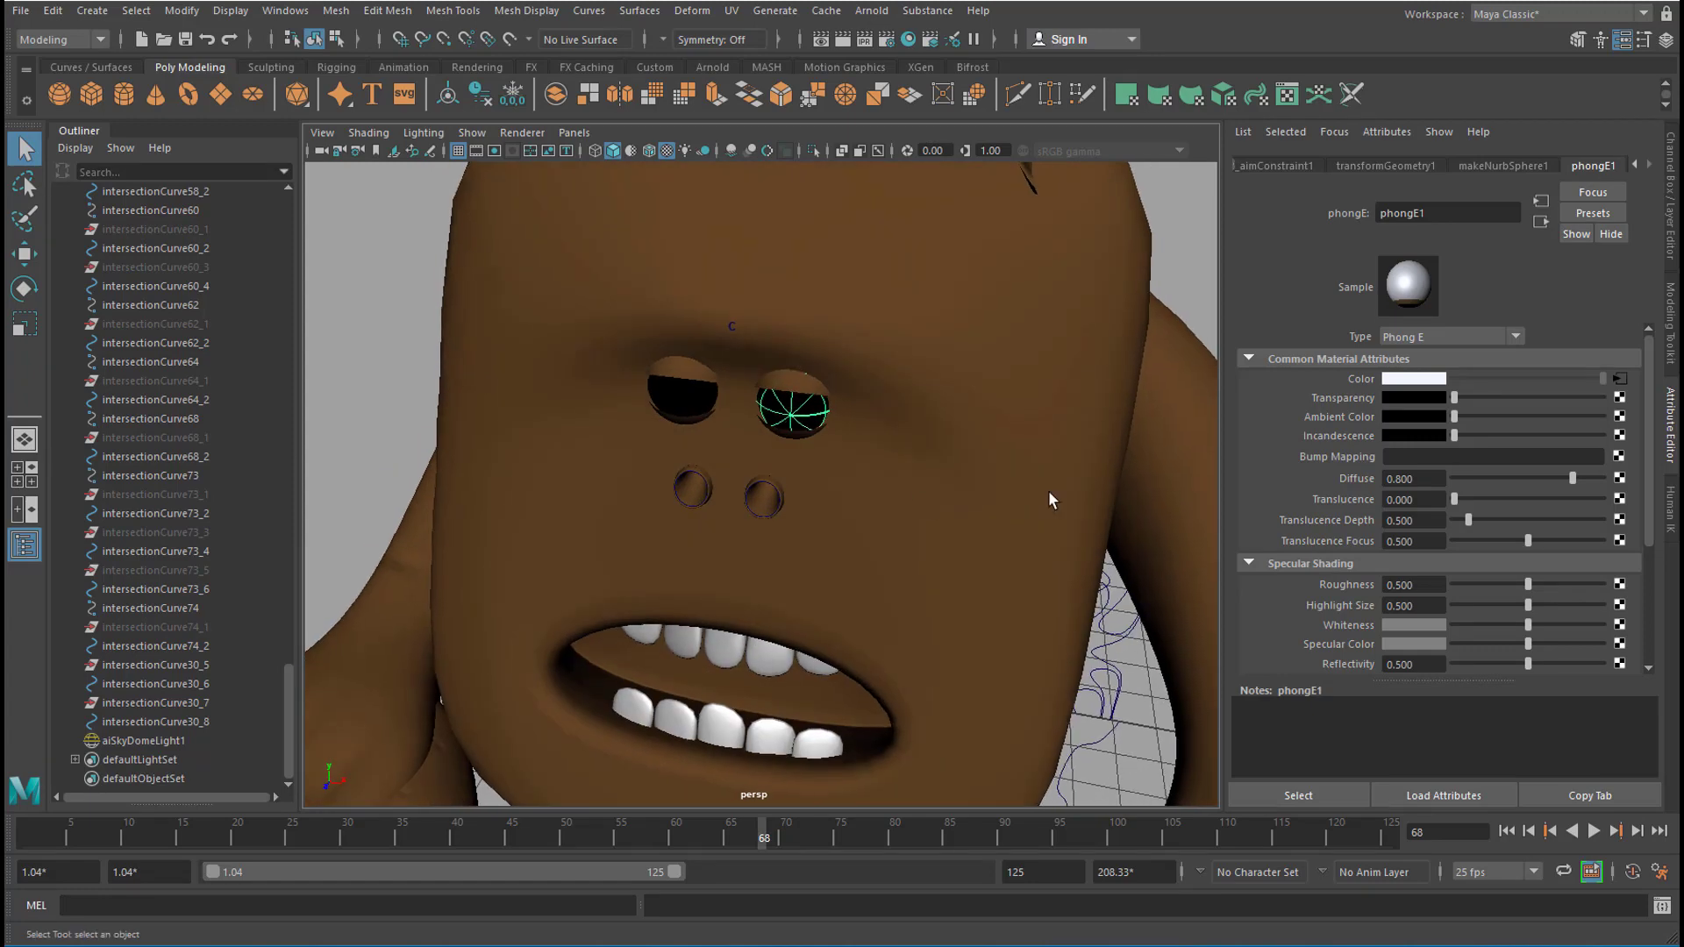
pyautogui.click(1619, 380)
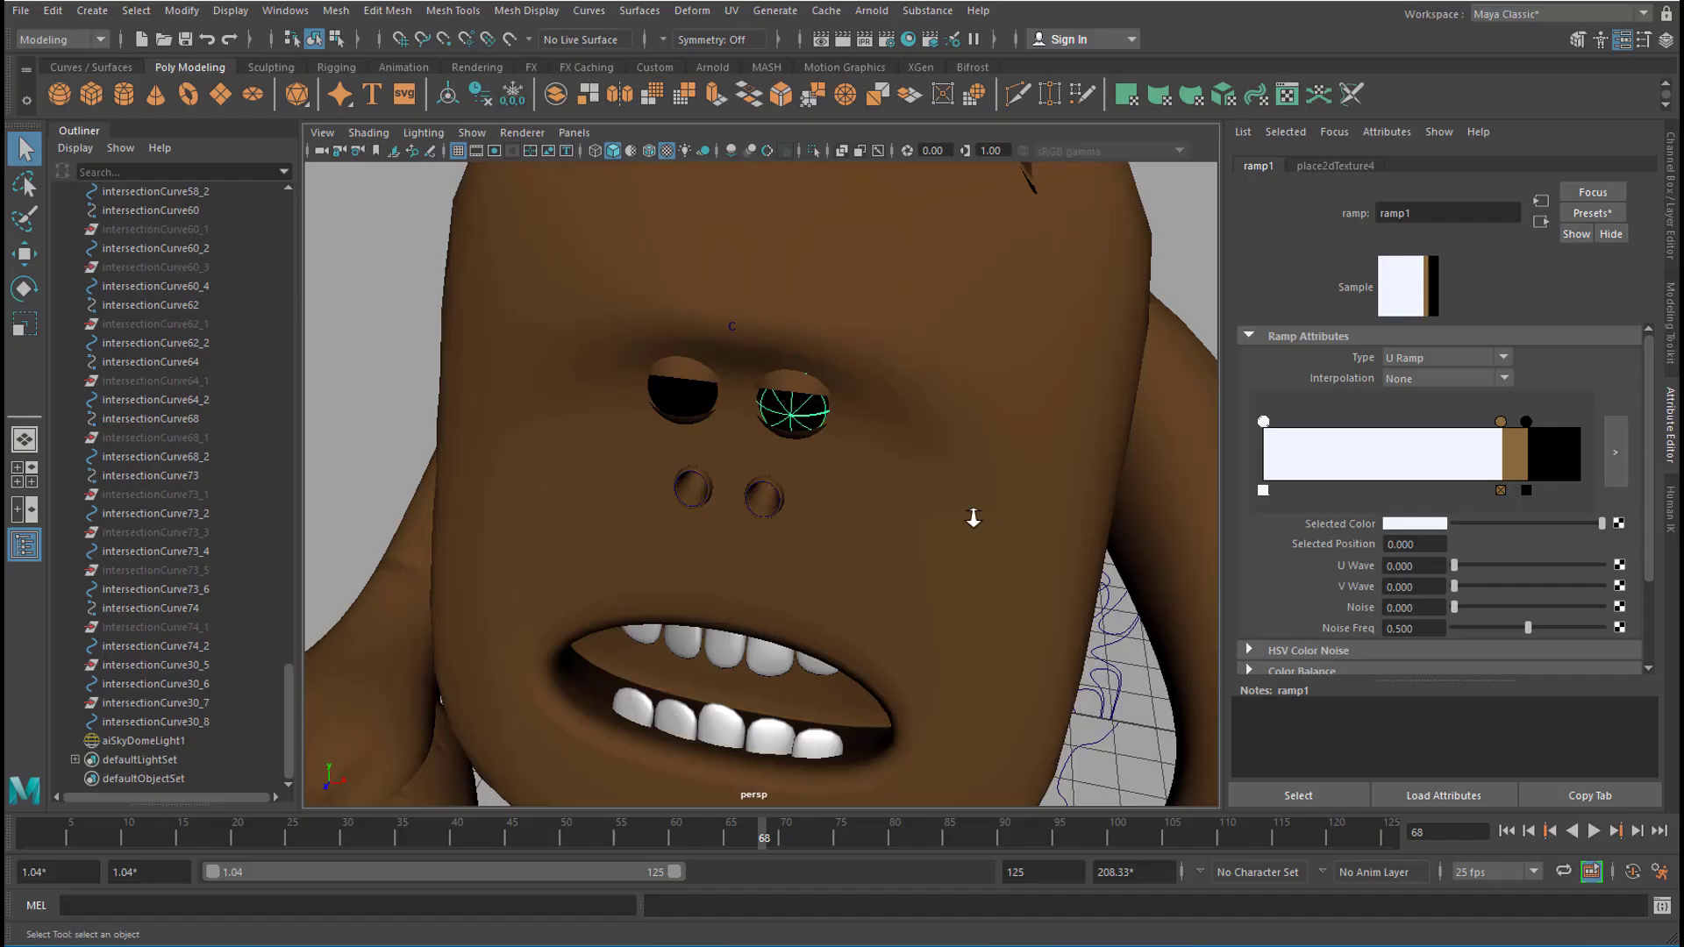
pyautogui.scroll(-5, 497, 561)
pyautogui.keyDown('alt'); pyautogui.moveTo(497, 561); pyautogui.dragTo(984, 527); pyautogui.keyUp('alt')
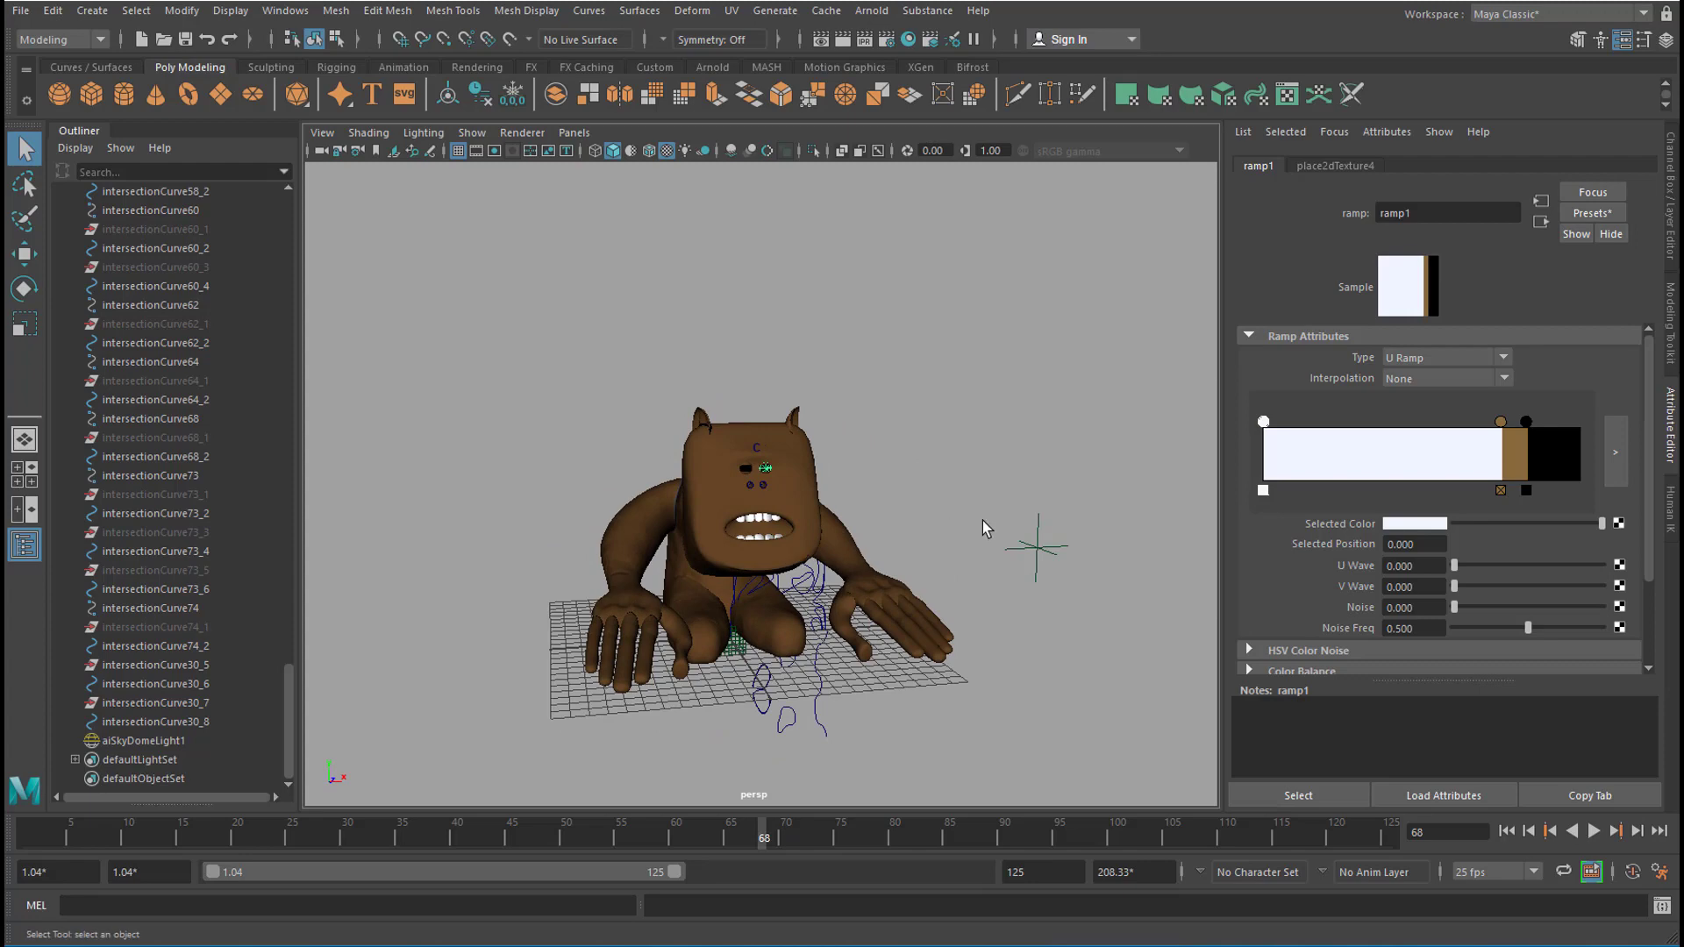
# - Select the eyes' aim locator, turn to a side view, render with Arnold, then close the RenderView
pyautogui.click(1032, 540)
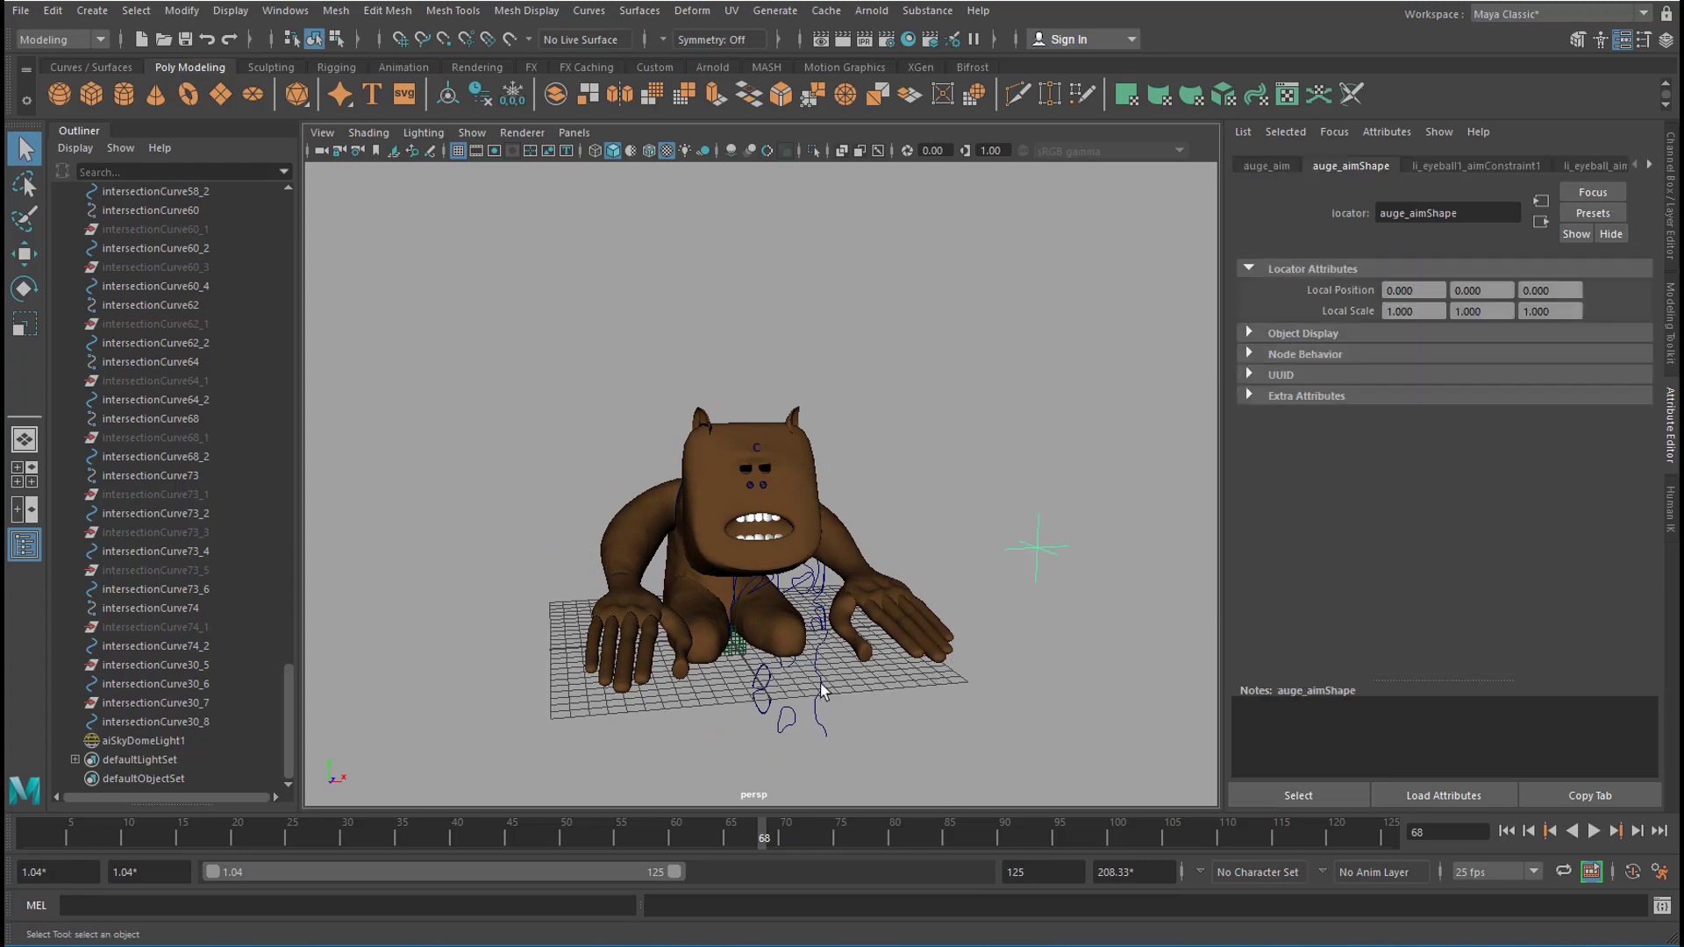
pyautogui.keyDown('alt'); pyautogui.moveTo(886, 693); pyautogui.dragTo(965, 693); pyautogui.keyUp('alt')
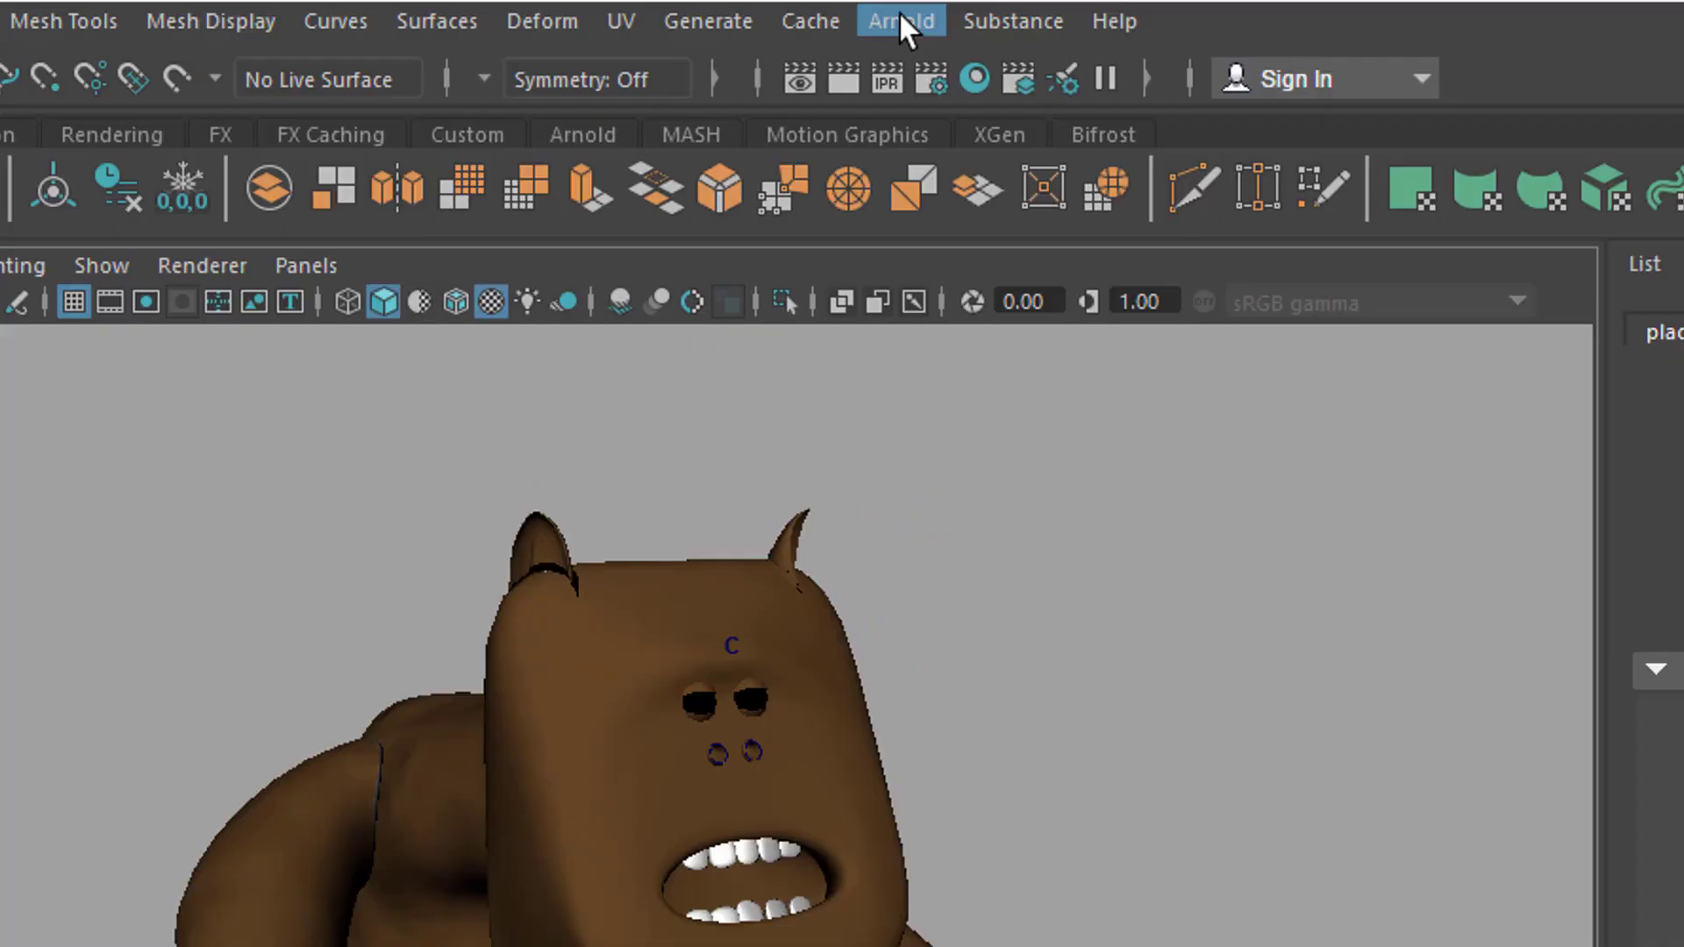
pyautogui.click(871, 9)
pyautogui.click(930, 86)
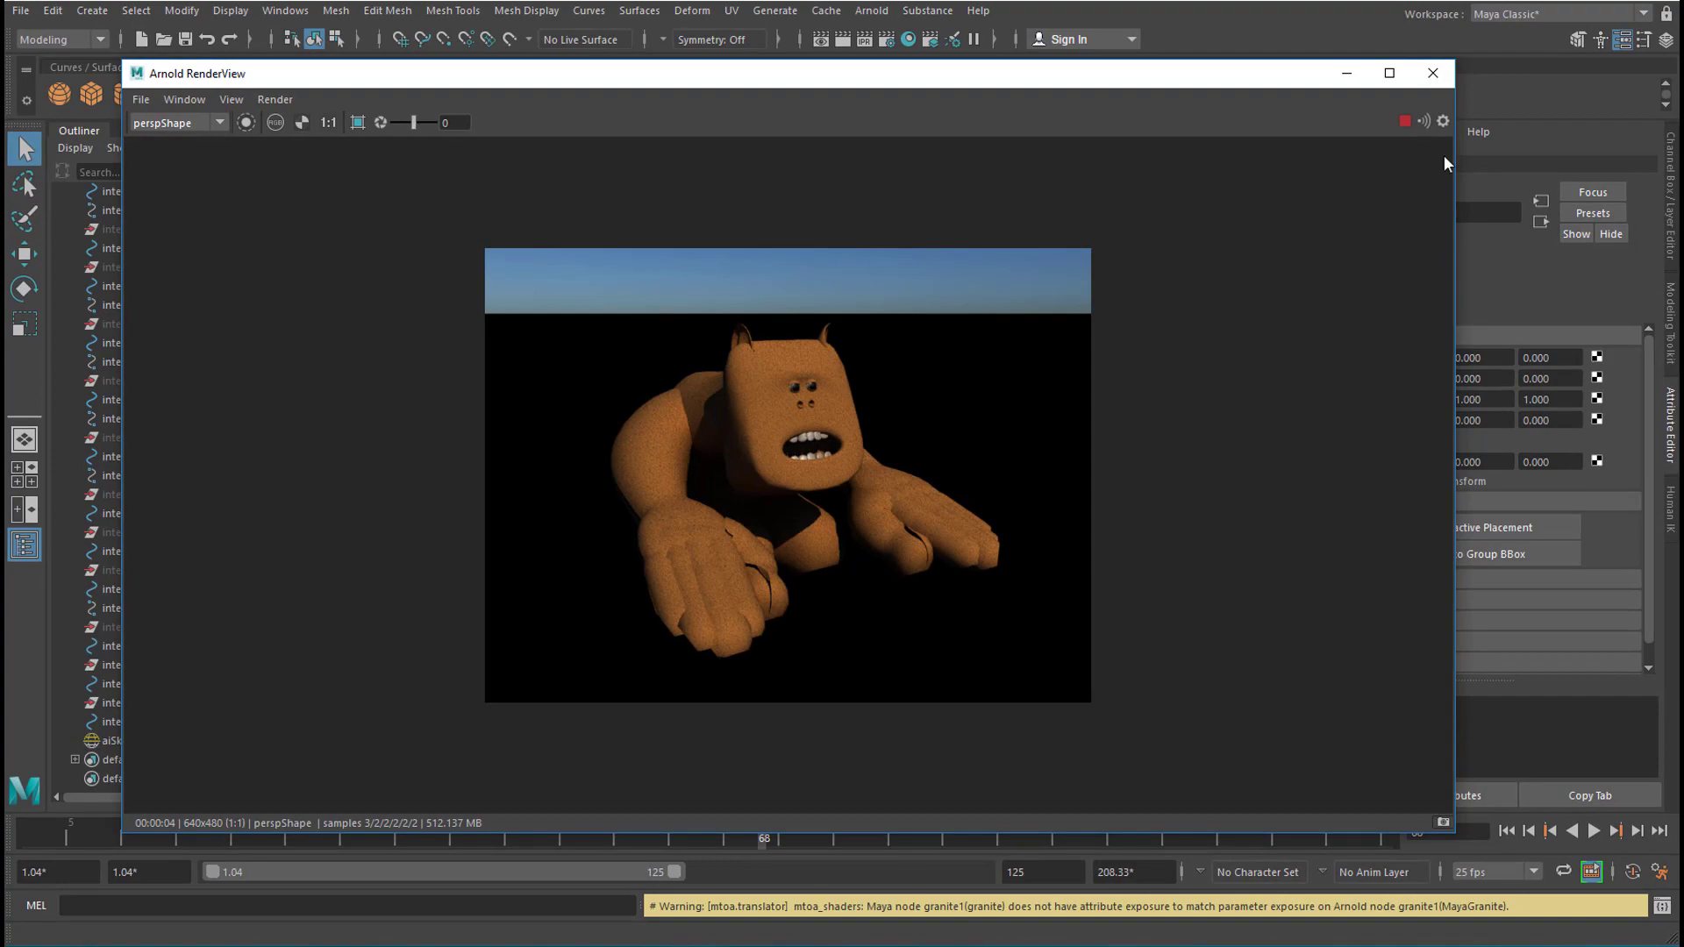
pyautogui.click(1433, 74)
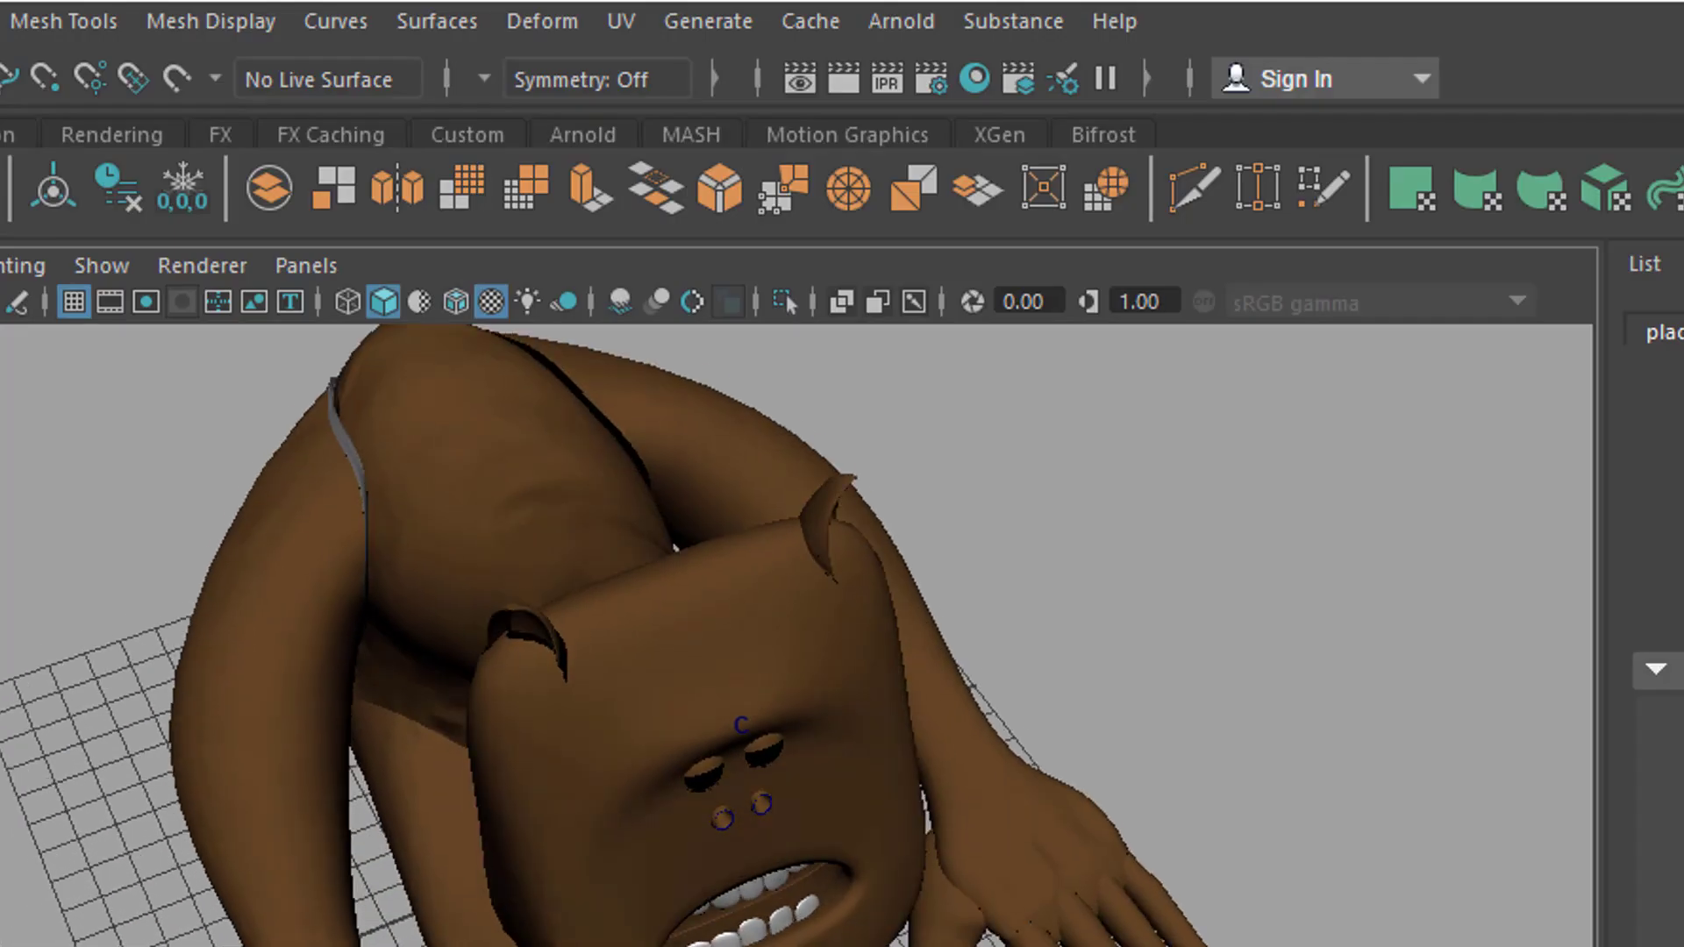
pyautogui.scroll(-5, 842, 614)
pyautogui.keyDown('alt'); pyautogui.moveTo(438, 877); pyautogui.dragTo(865, 617); pyautogui.keyUp('alt')
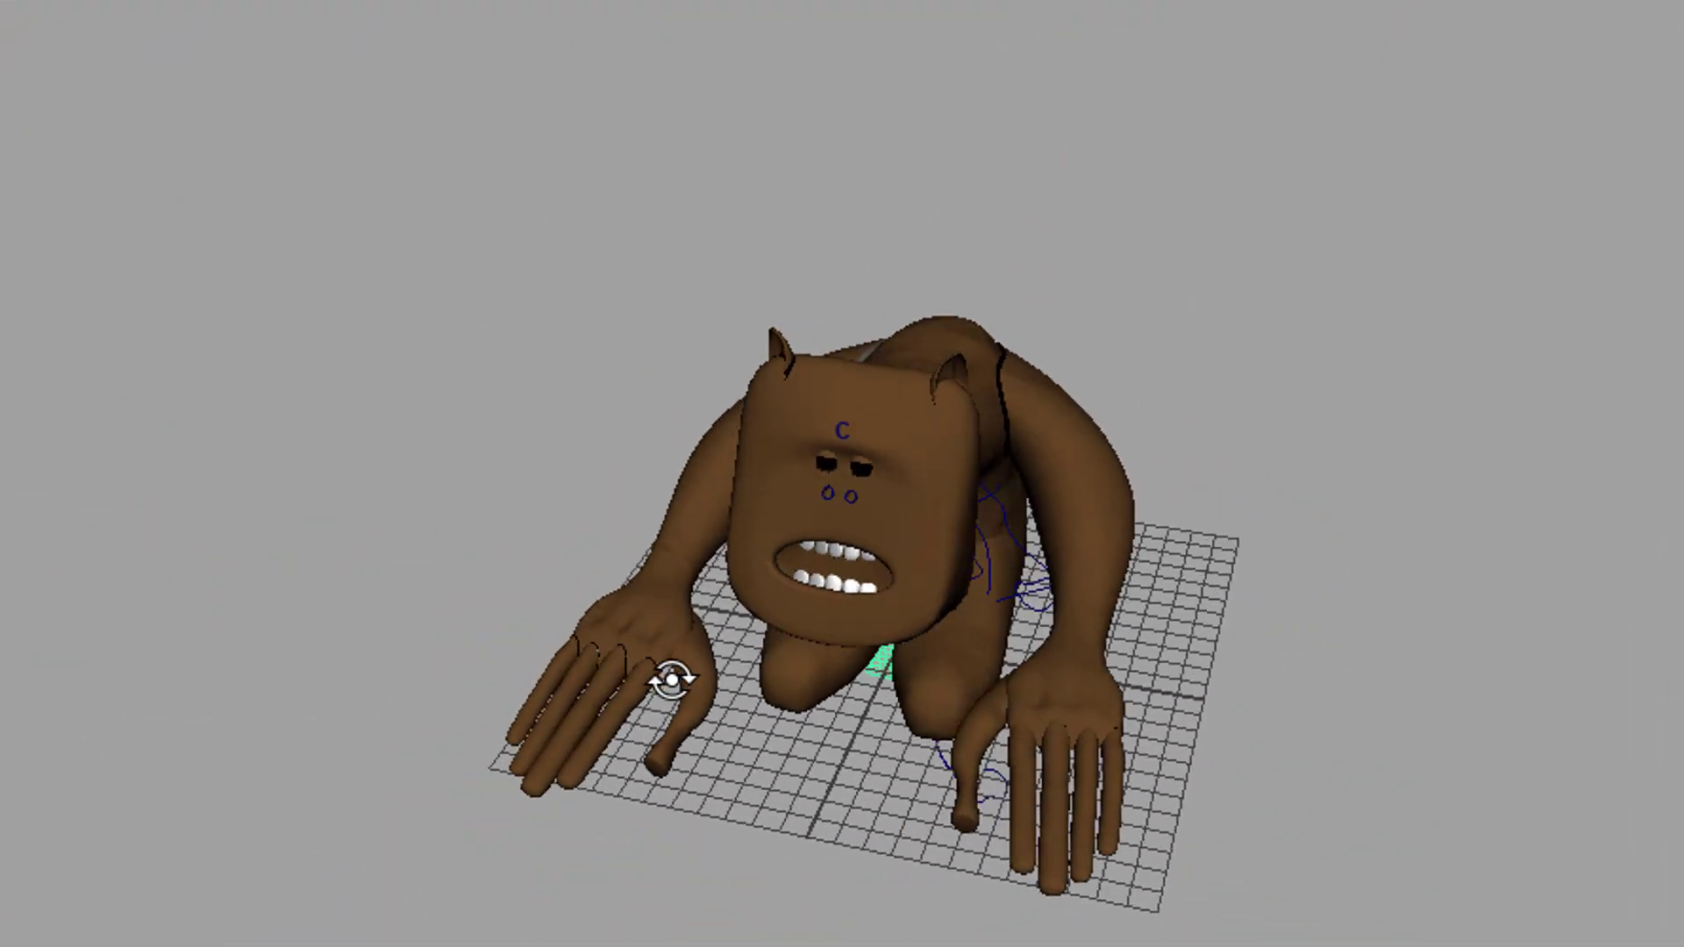
pyautogui.keyDown('alt'); pyautogui.moveTo(865, 618); pyautogui.dragTo(1289, 670, button='right'); pyautogui.keyUp('alt')
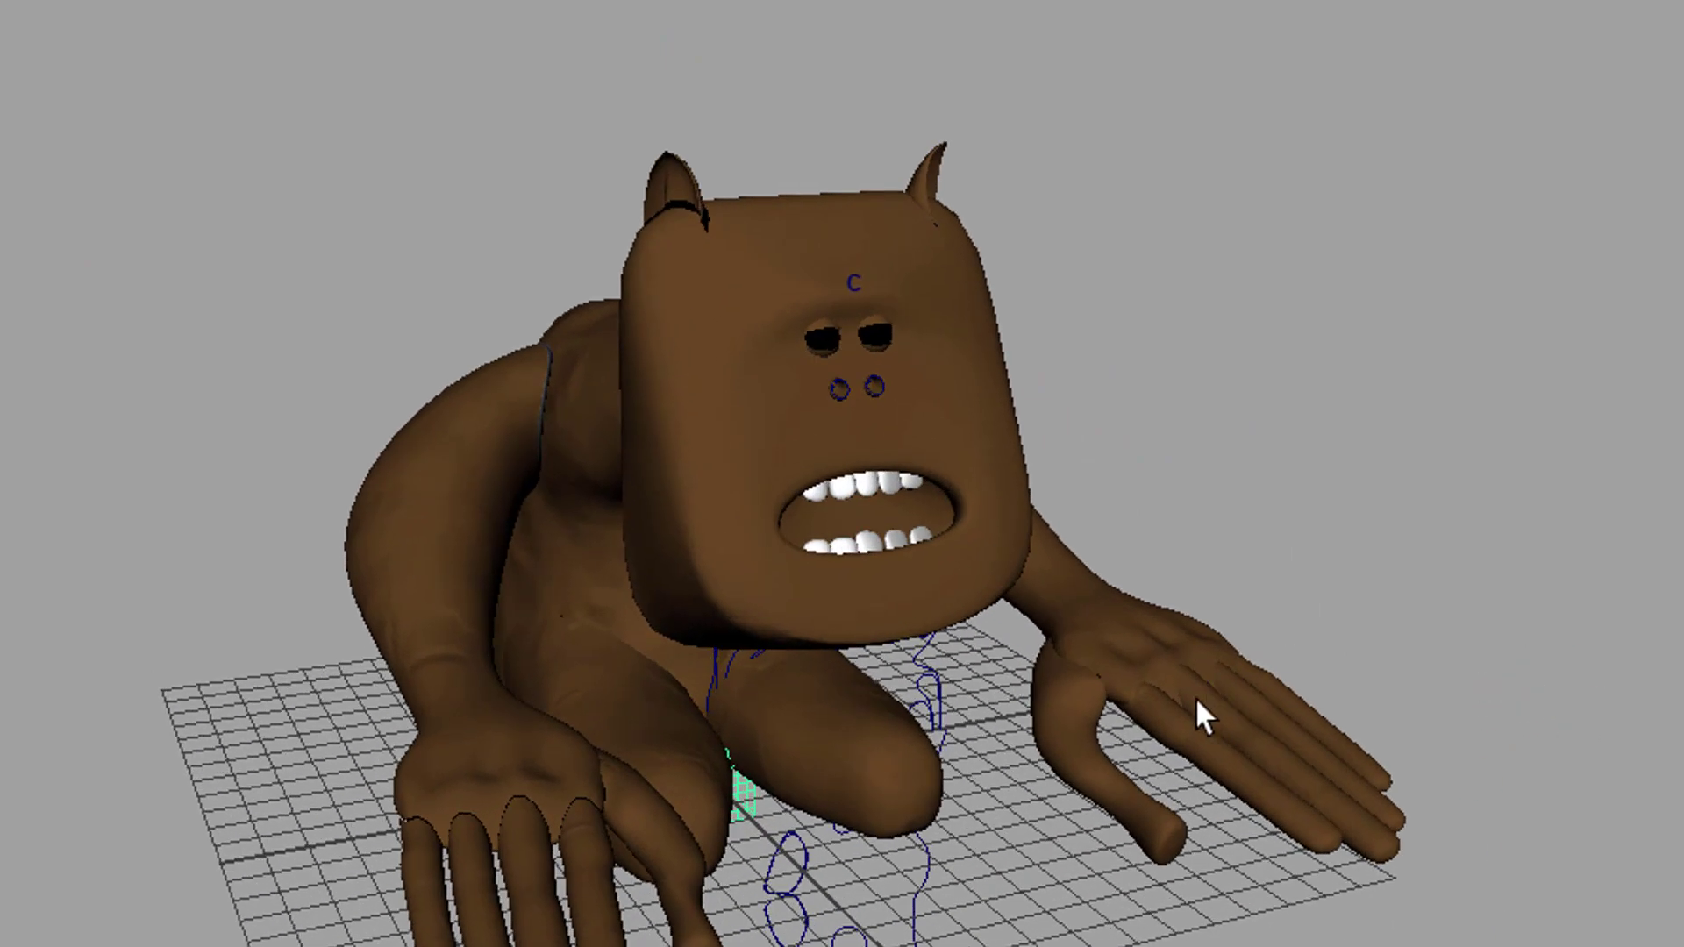